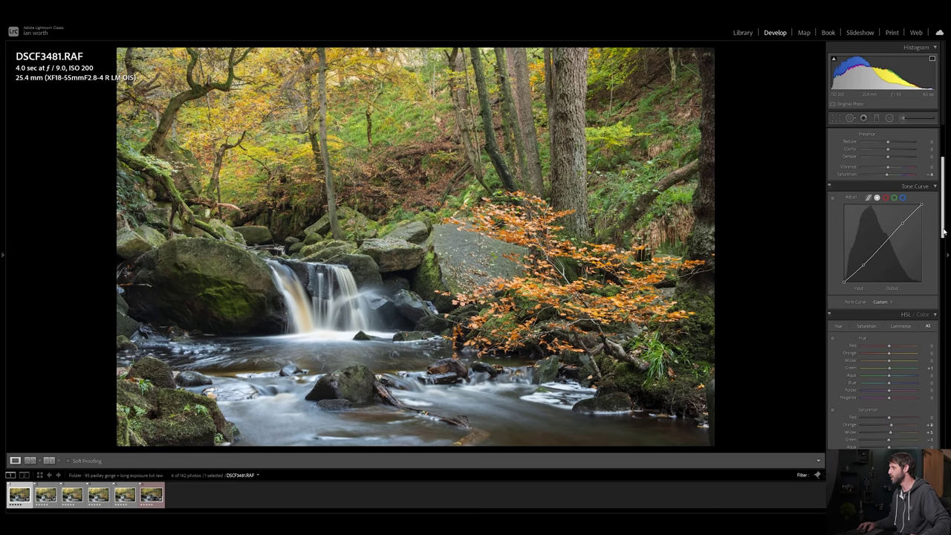
Step: Scroll down the Develop panel past the finished HSL colour adjustments on DSCF3481
scroll(942, 235, "down", 1)
Step: Review DSCF3481's Develop panel settings, then switch to the second bracketed photo, DSCF3482
scroll(941, 235, "down", 8)
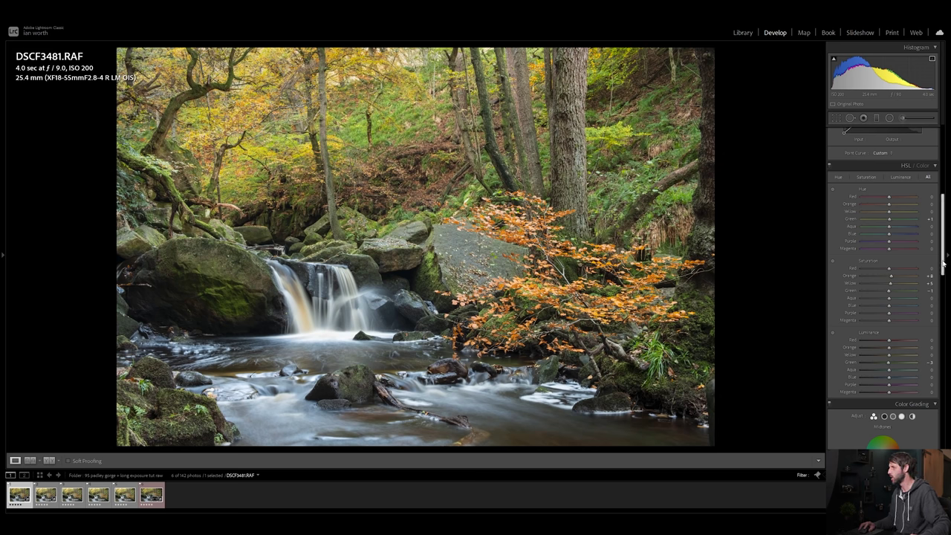
scroll(941, 271, "down", 1)
scroll(942, 272, "down", 1)
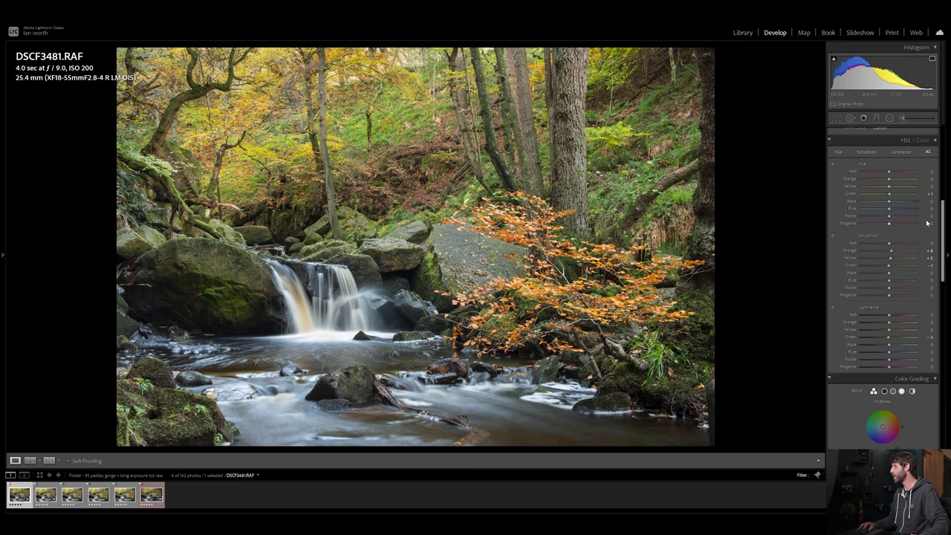
scroll(941, 225, "down", 5)
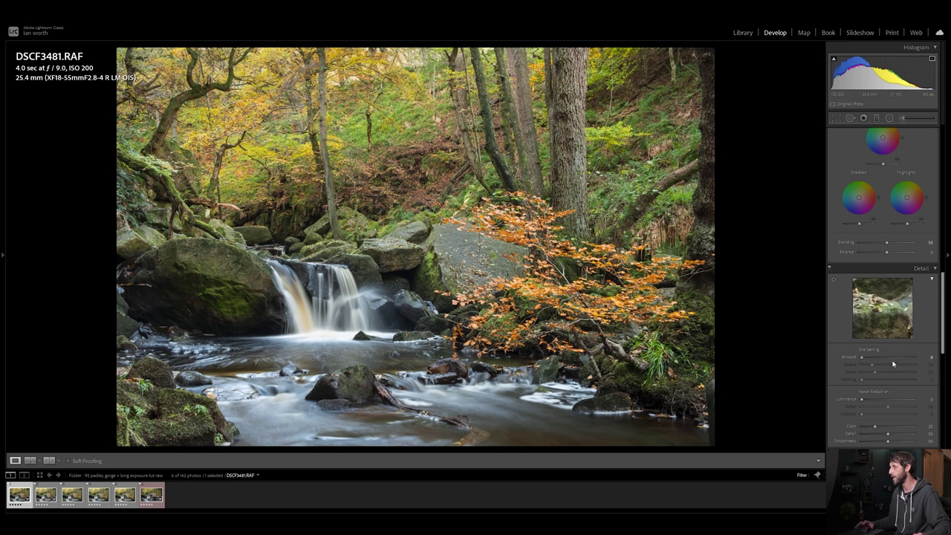
scroll(943, 332, "down", 1)
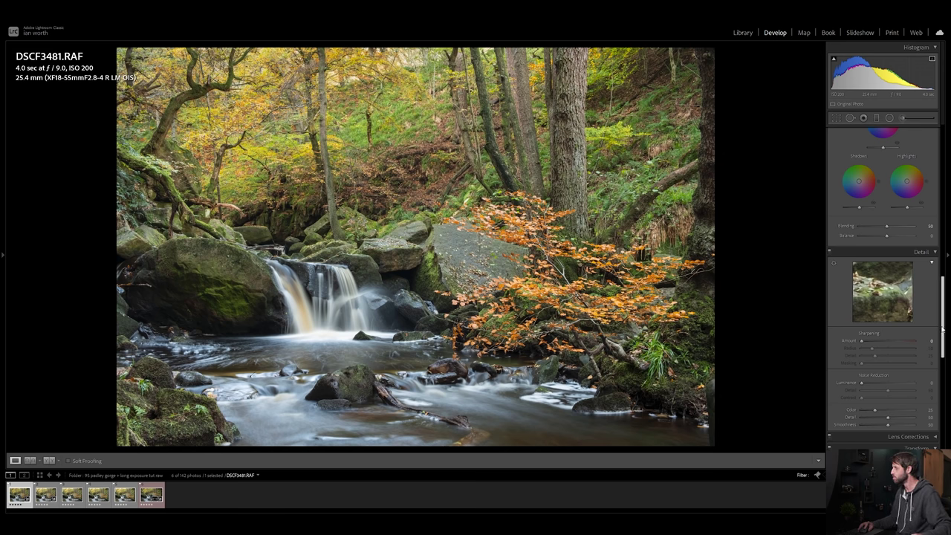
left_click_drag(942, 329, 942, 331)
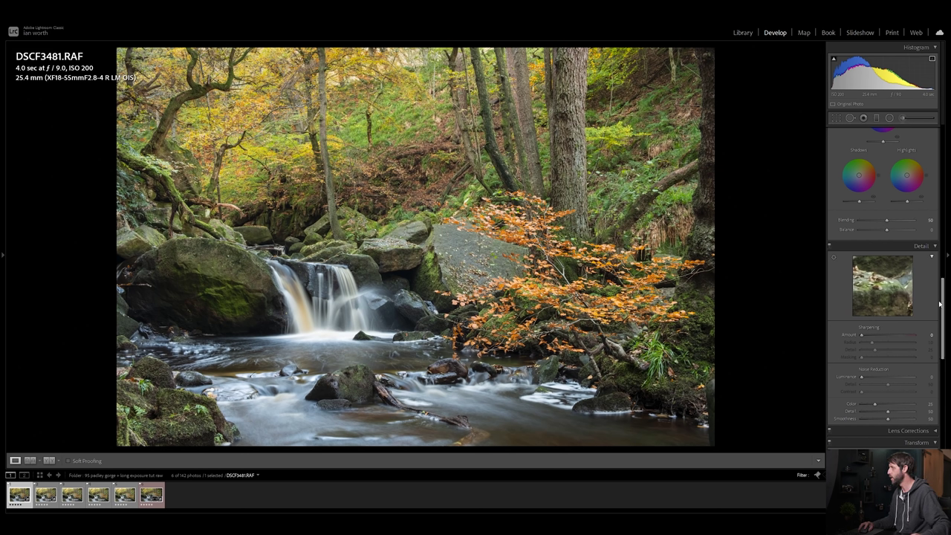
left_click_drag(940, 303, 932, 138)
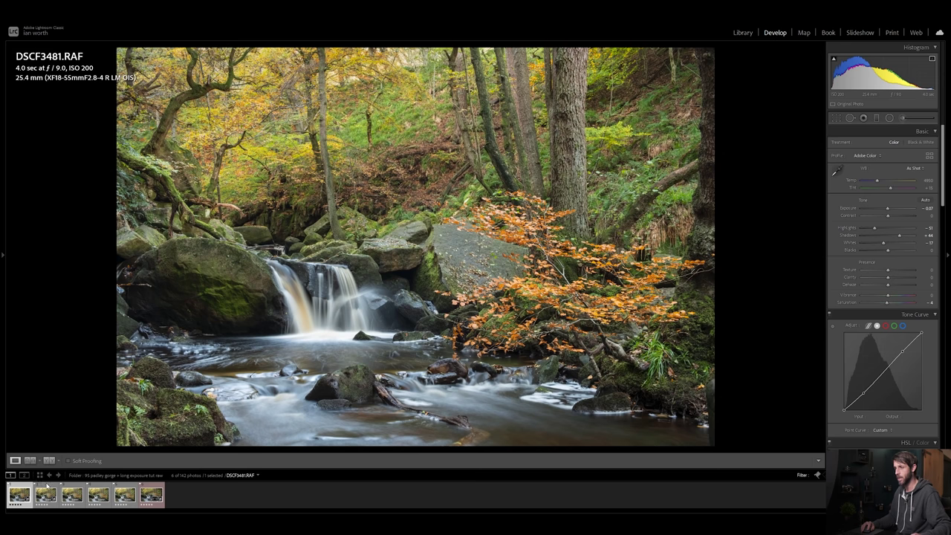
left_click(45, 488)
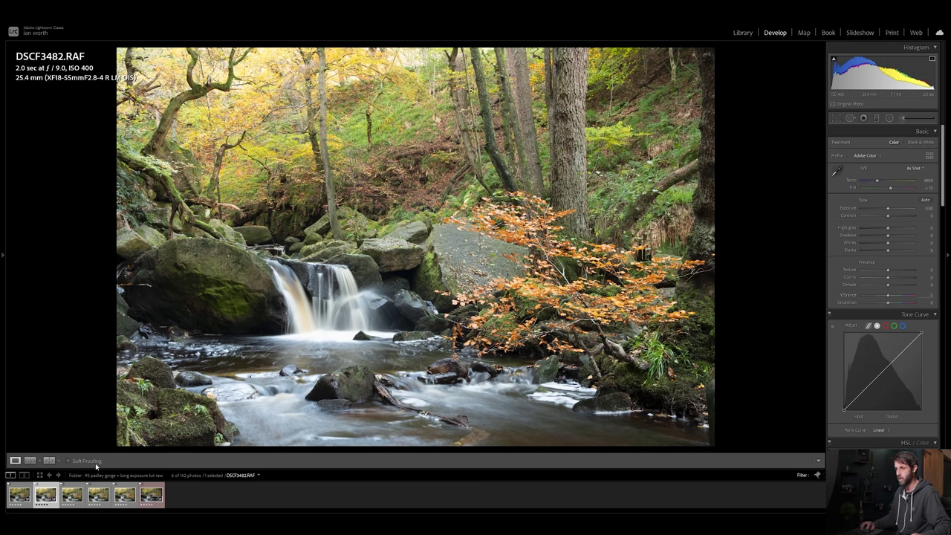
Step: Select DSCF3481 plus the next four bracketed shots and bring up Synchronize Settings
left_click(20, 491)
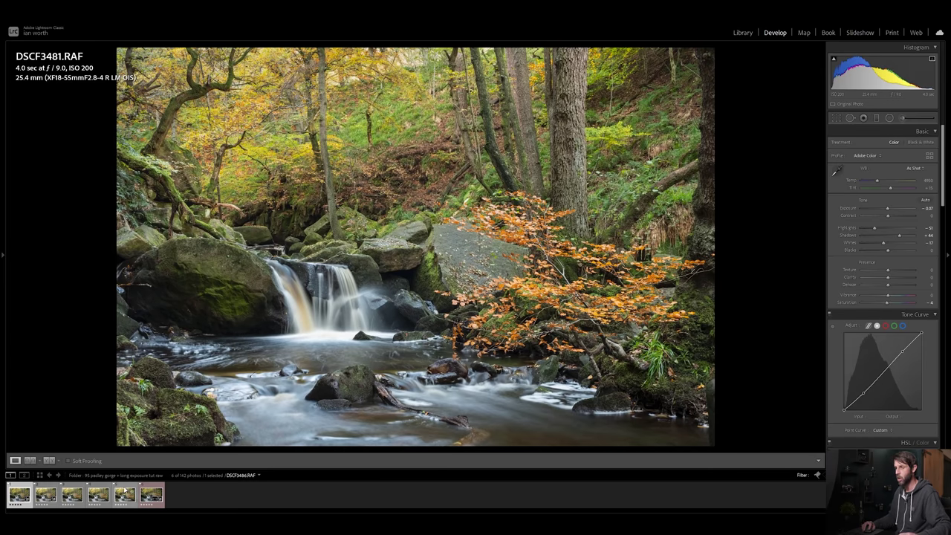
left_click(125, 493, "shift")
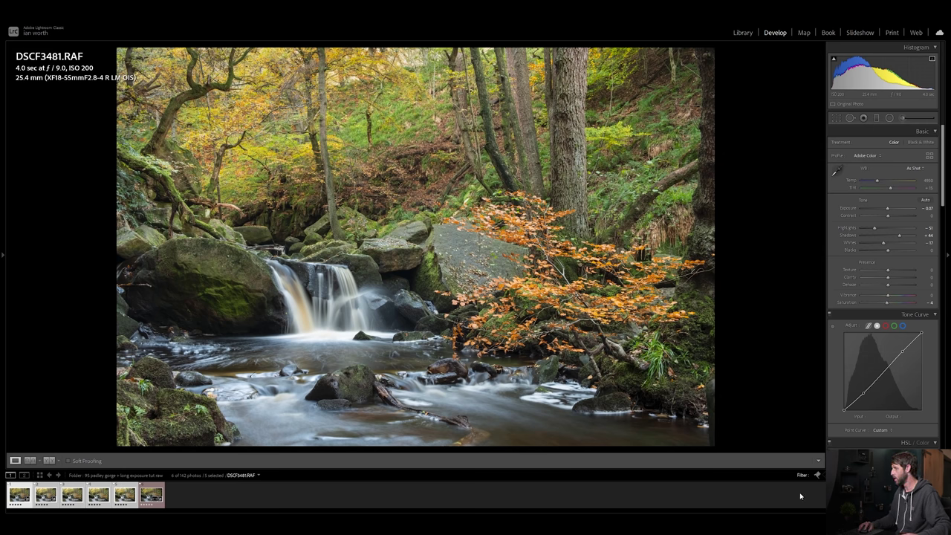
key("ctrl+shift+s")
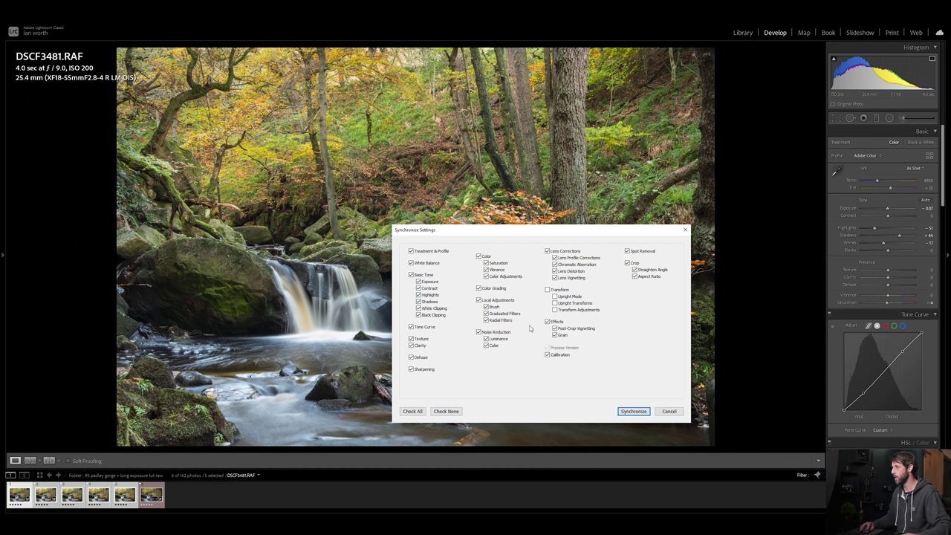
Step: Synchronize DSCF3481's checked develop settings to the four other selected exposures
left_click(633, 411)
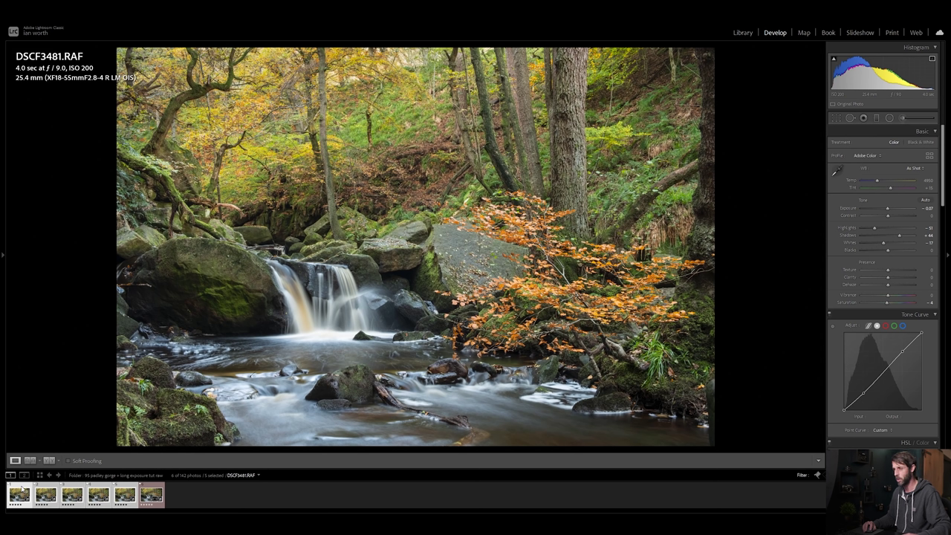
Step: On DSCF3486, zoom to 1:1 and raise luminance noise reduction to about 6
left_click(124, 490)
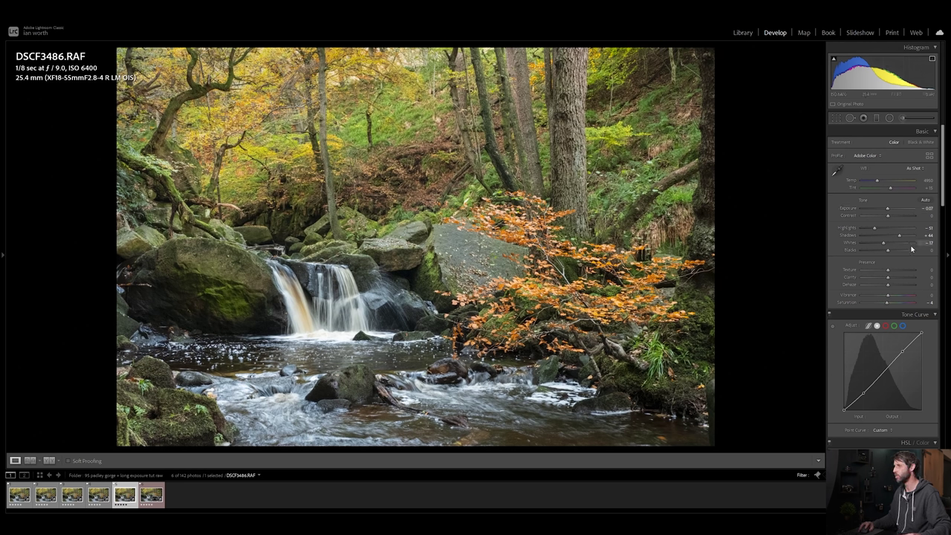
left_click(416, 269)
scroll(376, 273, "down", 2)
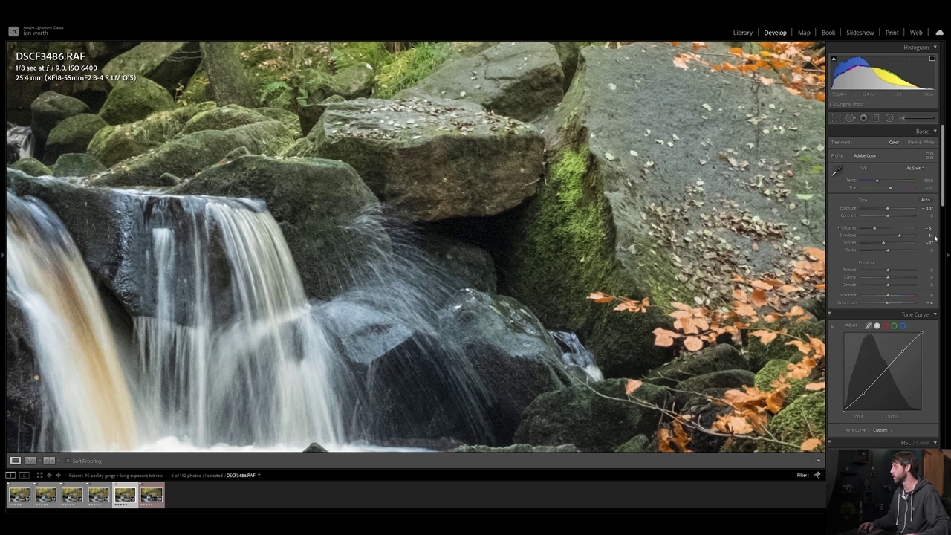
left_click(942, 272)
scroll(901, 360, "down", 10)
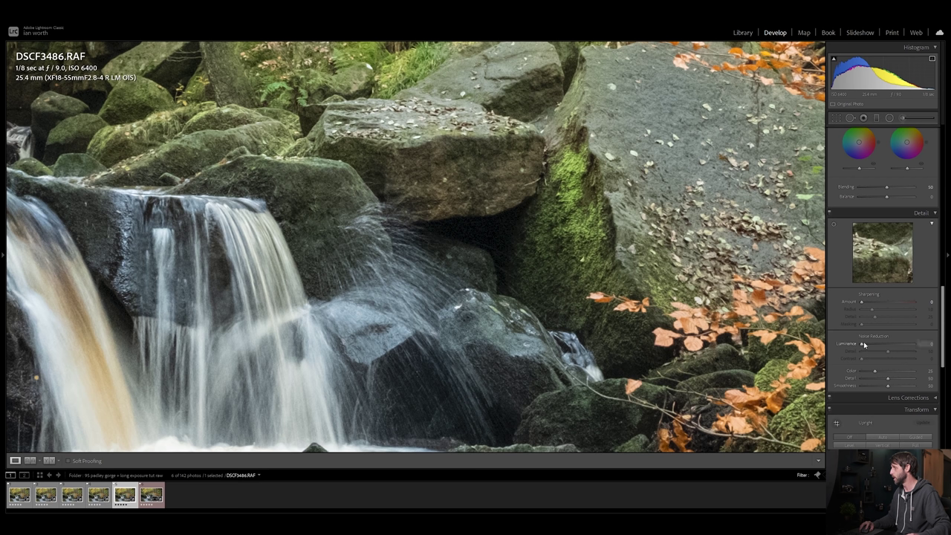
left_click_drag(862, 347, 865, 346)
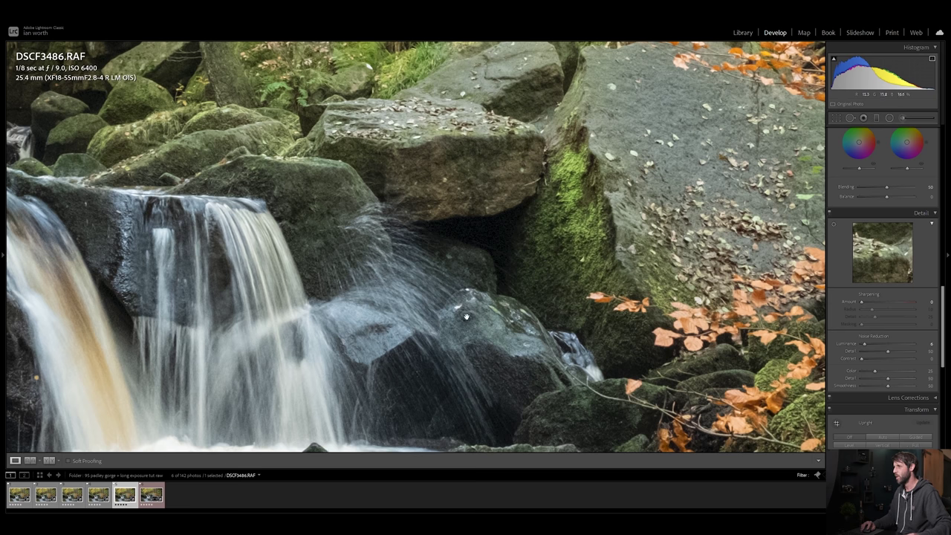
left_click(349, 280)
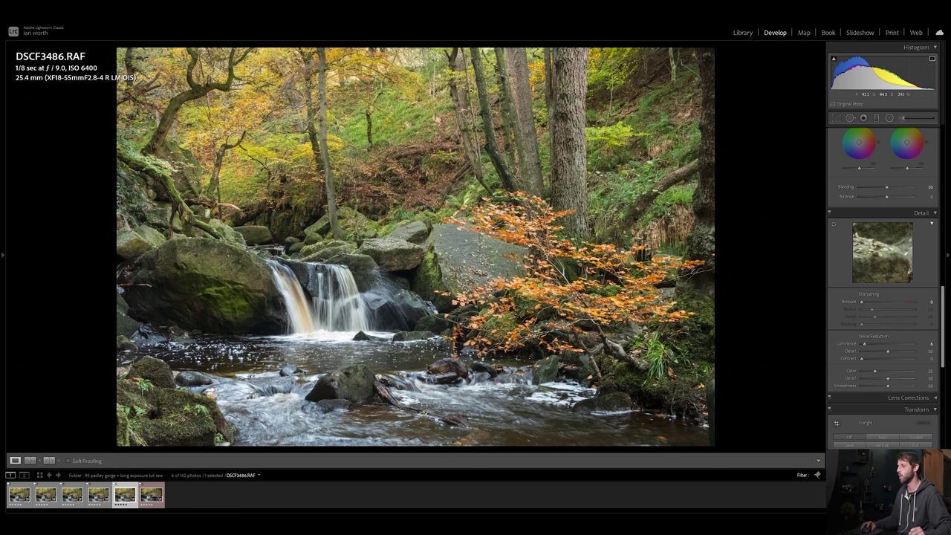
left_click_drag(290, 417, 367, 330)
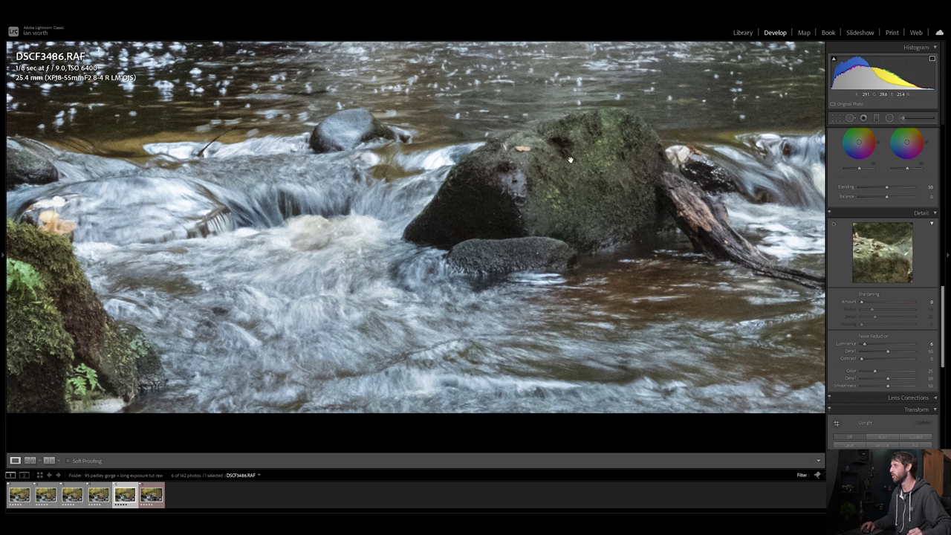
left_click_drag(549, 185, 579, 245)
left_click_drag(290, 274, 288, 205)
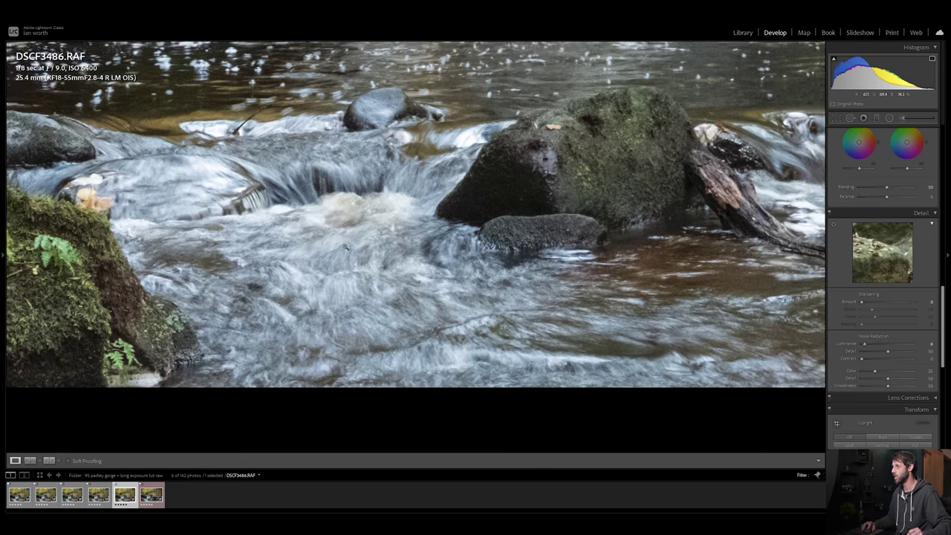
left_click(288, 205)
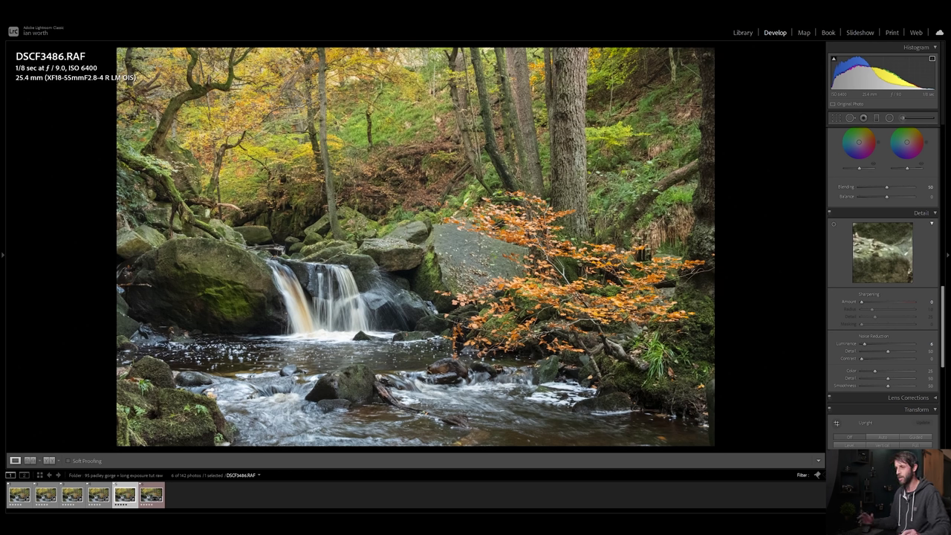
Step: Compare DSCF3481, DSCF3483 and DSCF3486, then select DSCF3486 together with DSCF3481
left_click(18, 489)
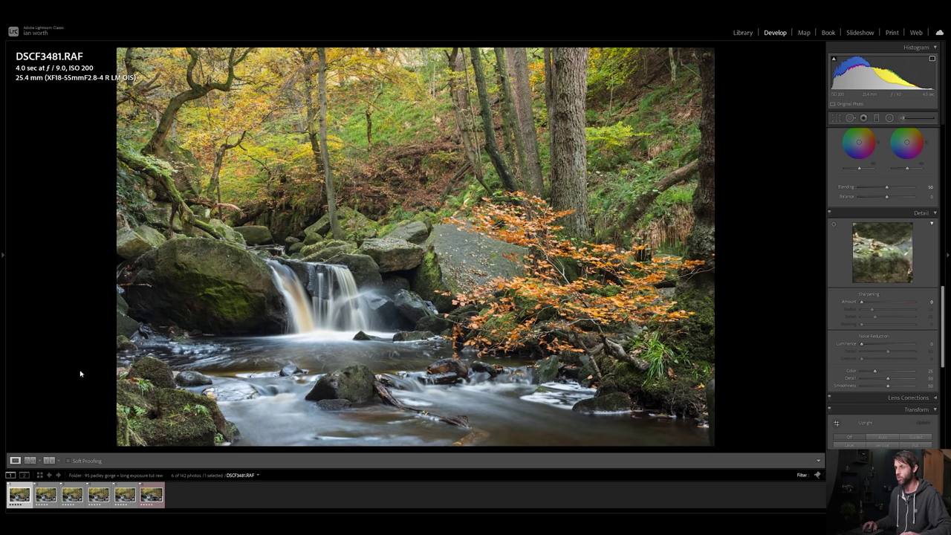
left_click(74, 493)
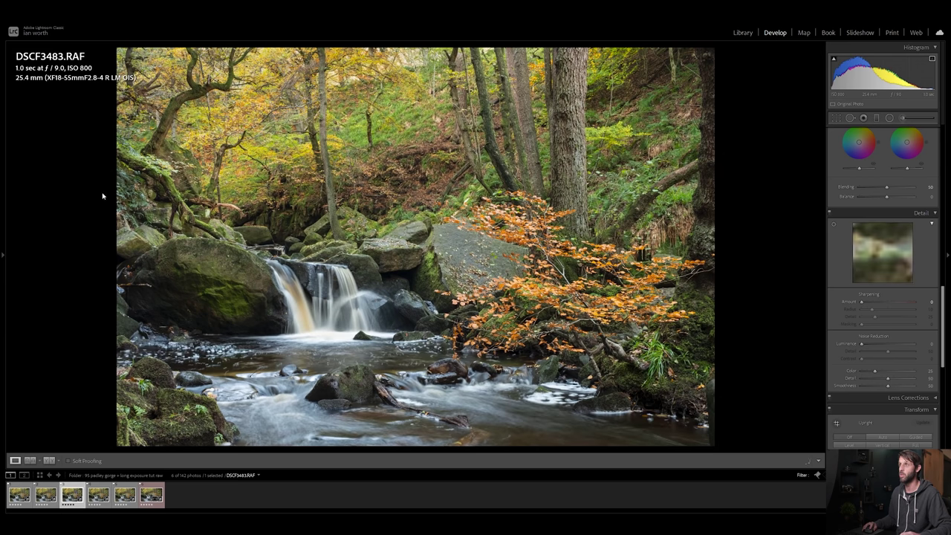
left_click(126, 492)
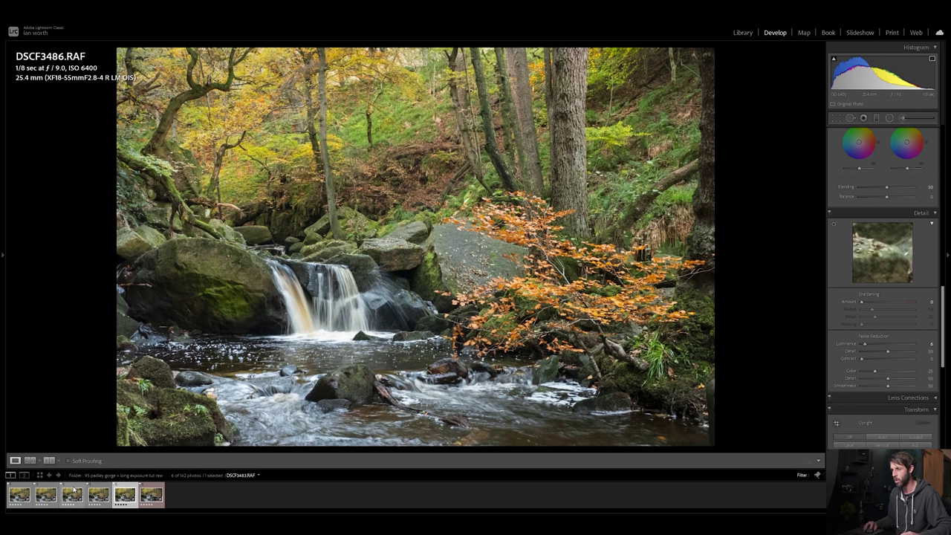
left_click(16, 490, "ctrl")
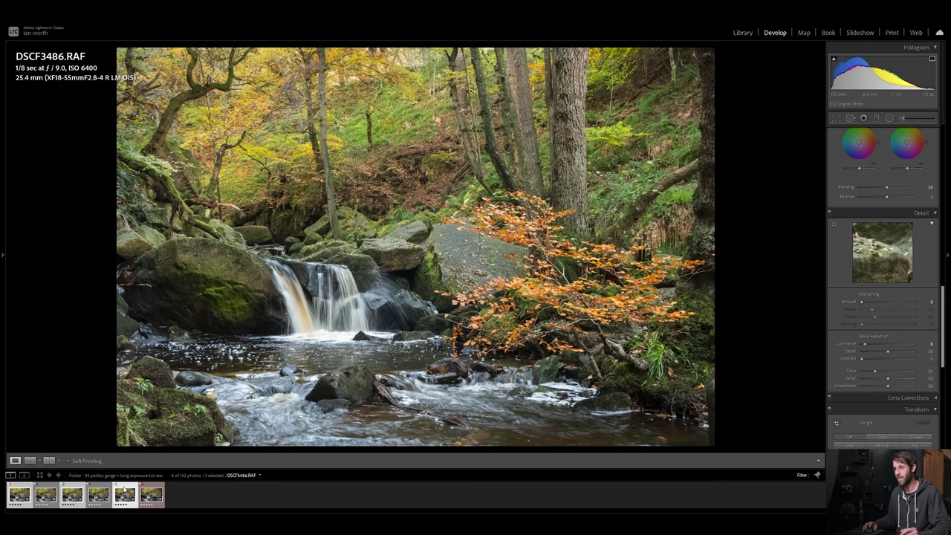
Step: Open the selected exposures as layers in a single Photoshop document
right_click(125, 490)
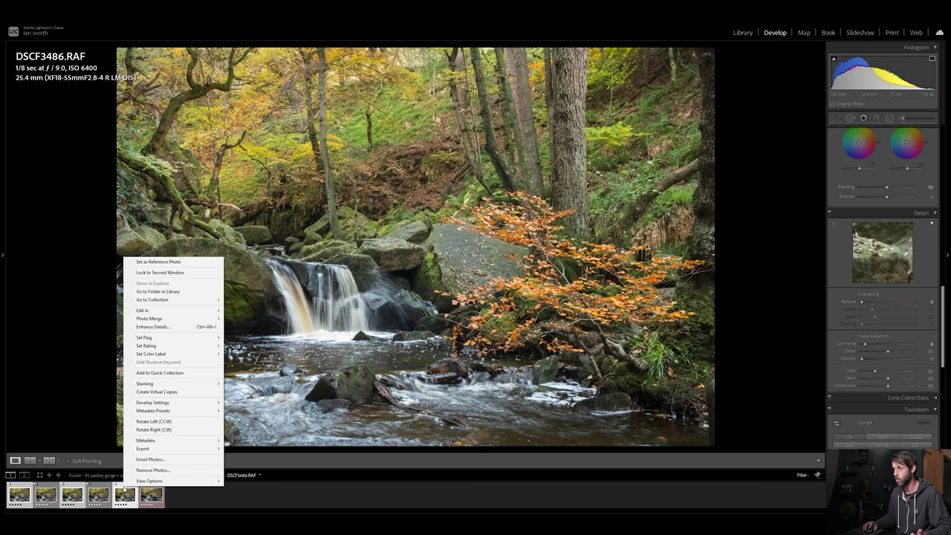
mouse_move(160, 312)
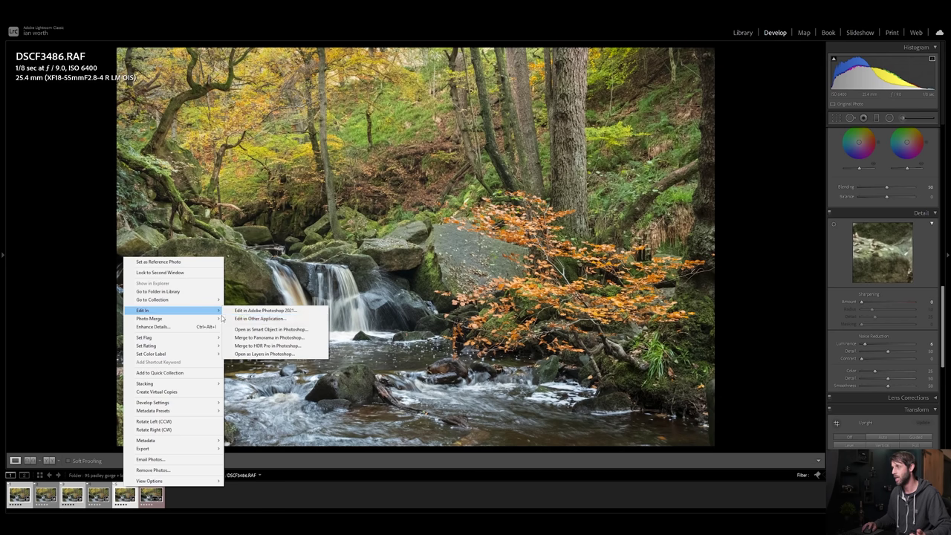
left_click(249, 354)
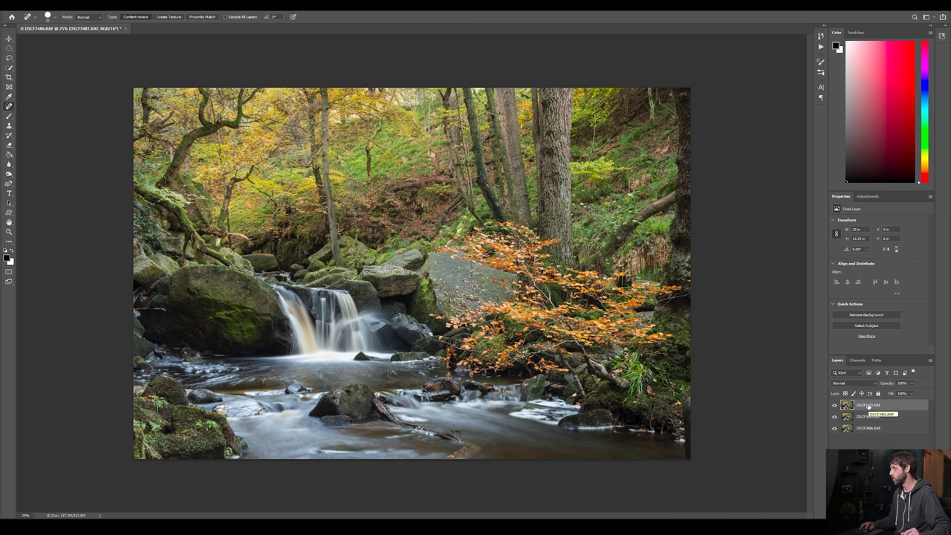
Step: Reorder the layers so DSCF3486 is on top, above DSCF3483 and DSCF3481
left_click_drag(867, 405, 868, 433)
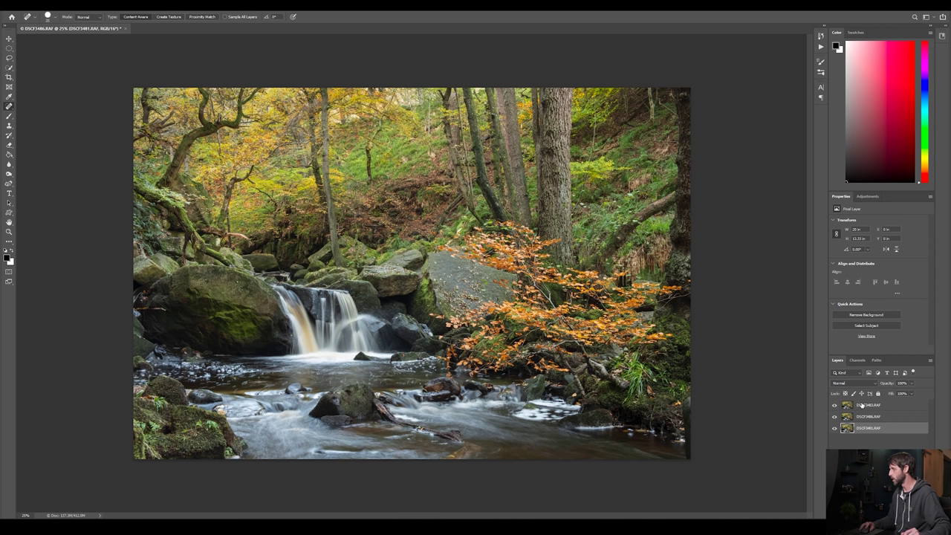
left_click_drag(861, 405, 863, 421)
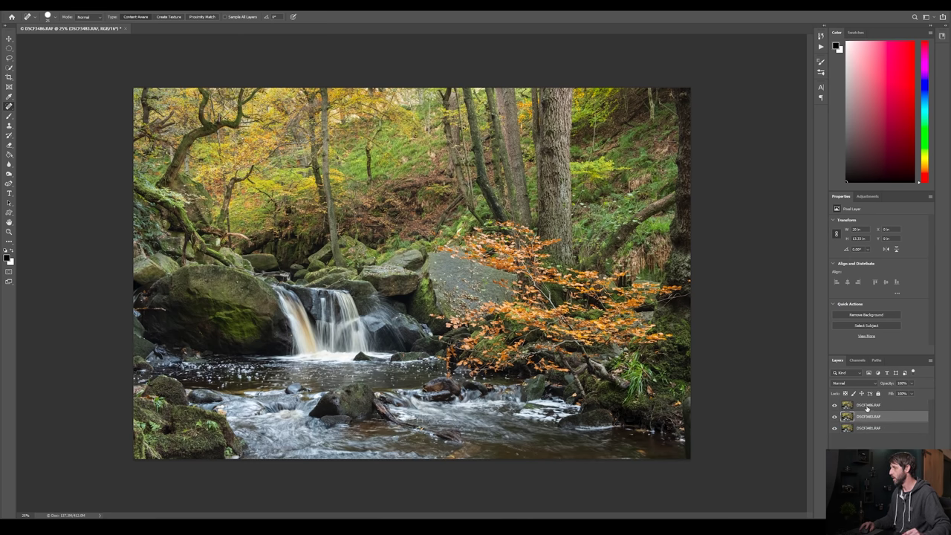
double_click(866, 407)
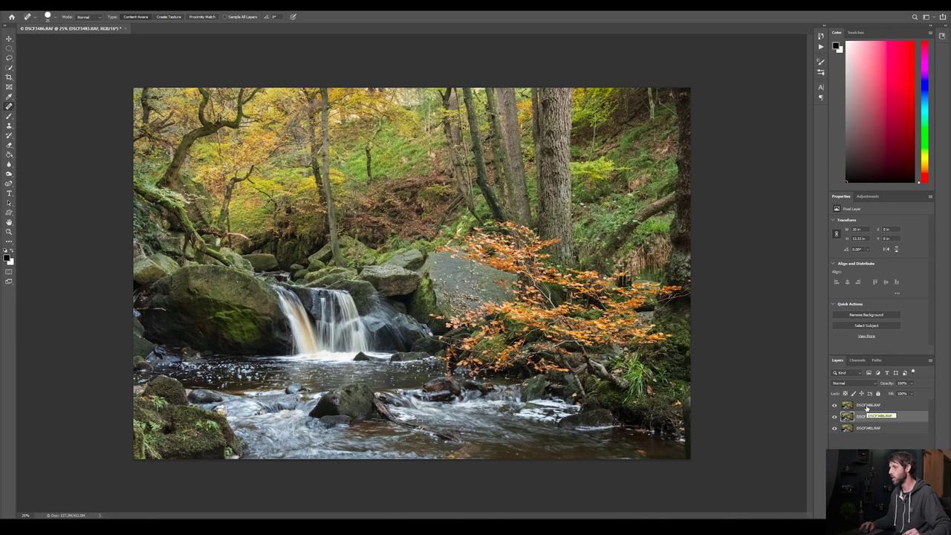
left_click(865, 406)
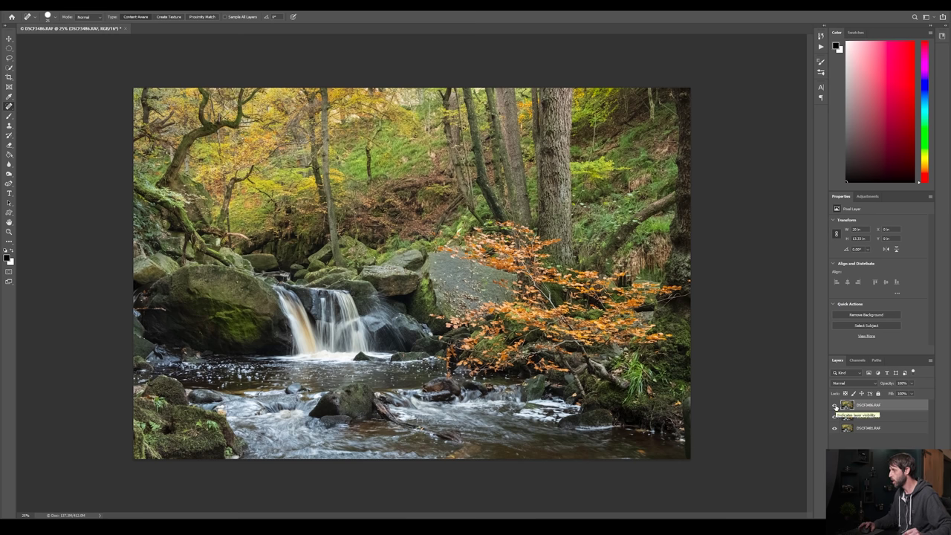
Step: Toggle the top DSCF3486 layer off and on to compare, then select all three layers
left_click(835, 405)
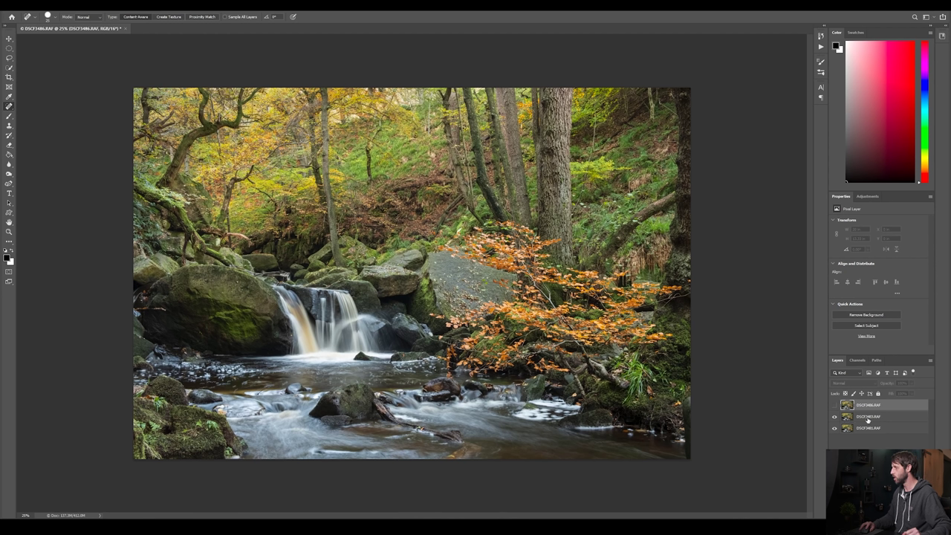
left_click(866, 418)
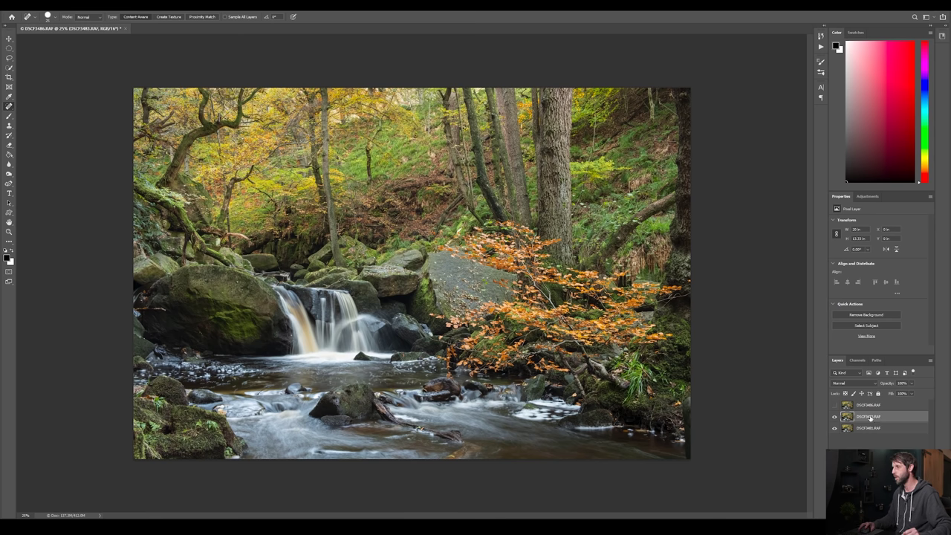
left_click(833, 405)
left_click(865, 429, "shift")
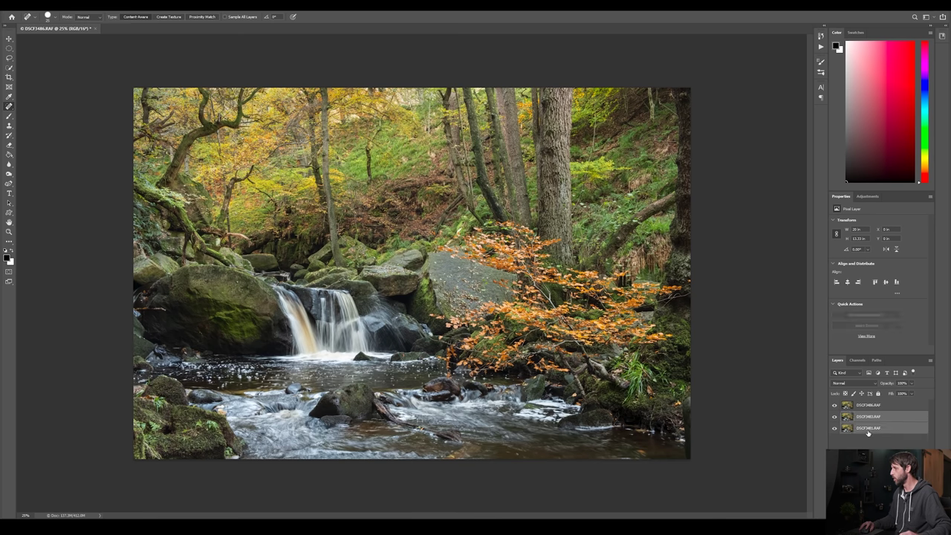
left_click(863, 406, "shift")
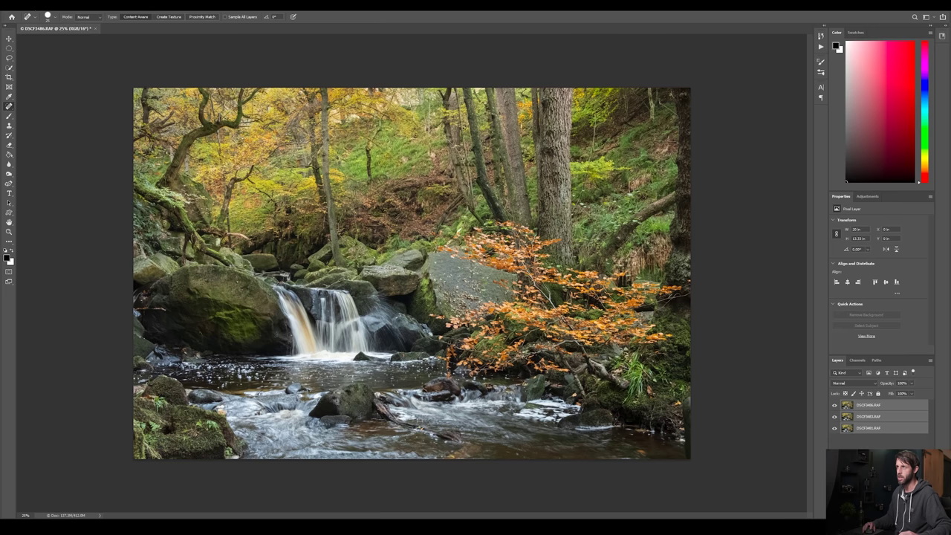
Step: Auto-align the three exposure layers with Auto projection, then zoom in to check
left_click(34, 5)
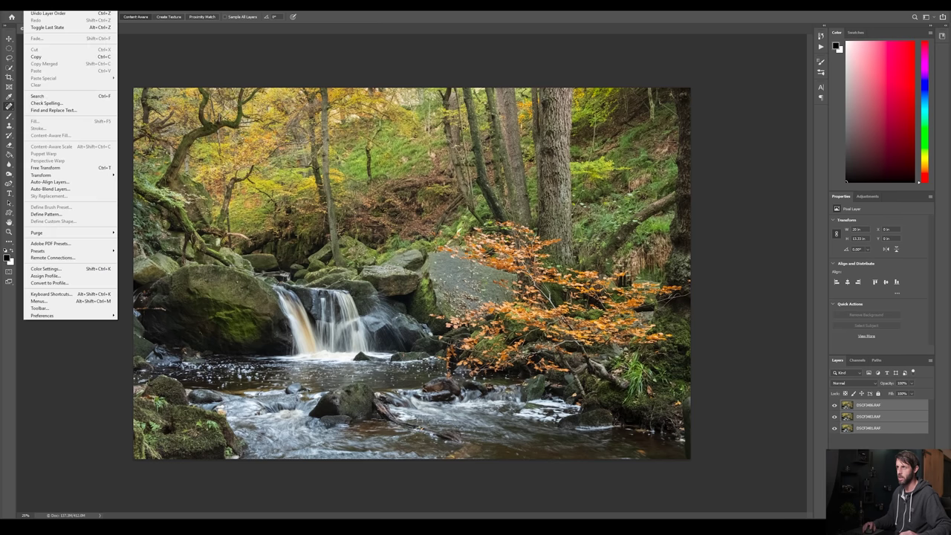
left_click(46, 182)
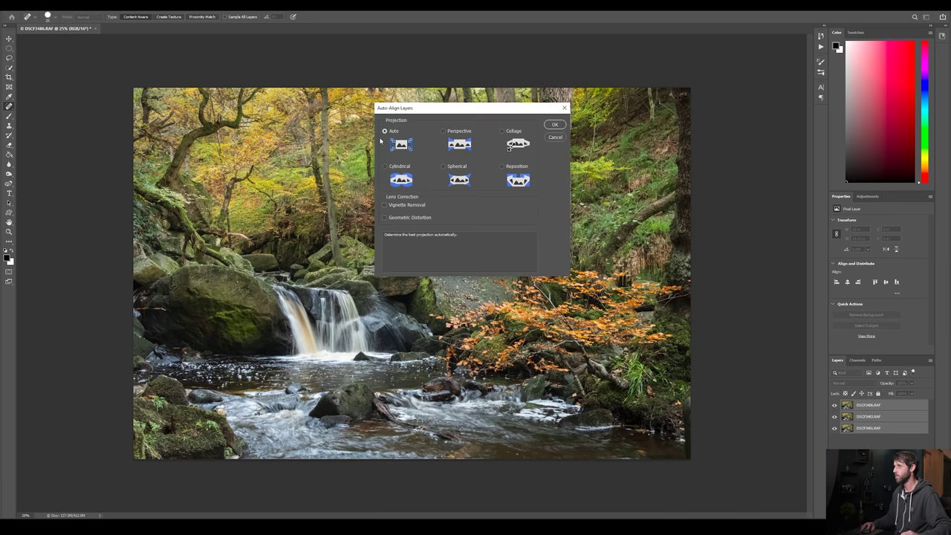
left_click(554, 126)
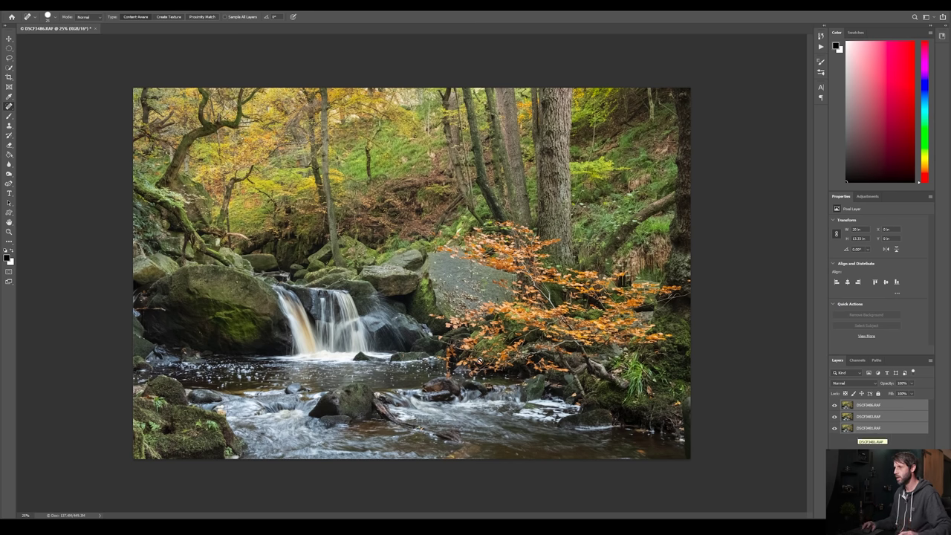
key("ctrl+equal")
key("ctrl+equal")
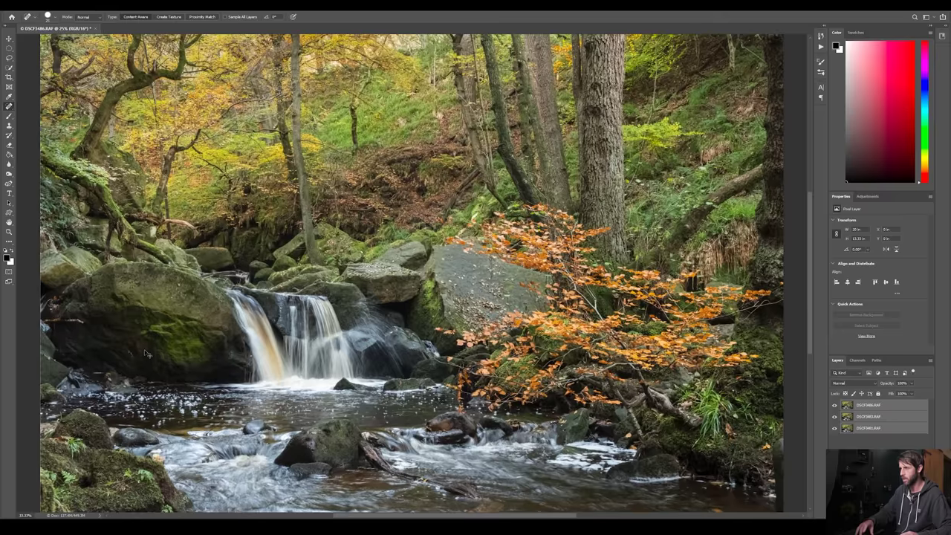
Step: Fit the image on screen, hide the DSCF3486 layer, and select DSCF3483.RAF
scroll(144, 349, "left", 5)
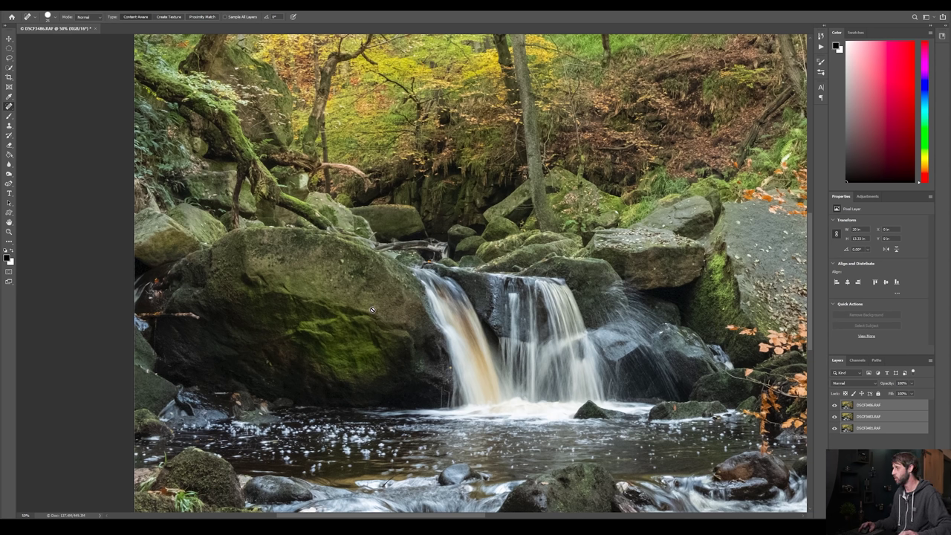
key("ctrl+0")
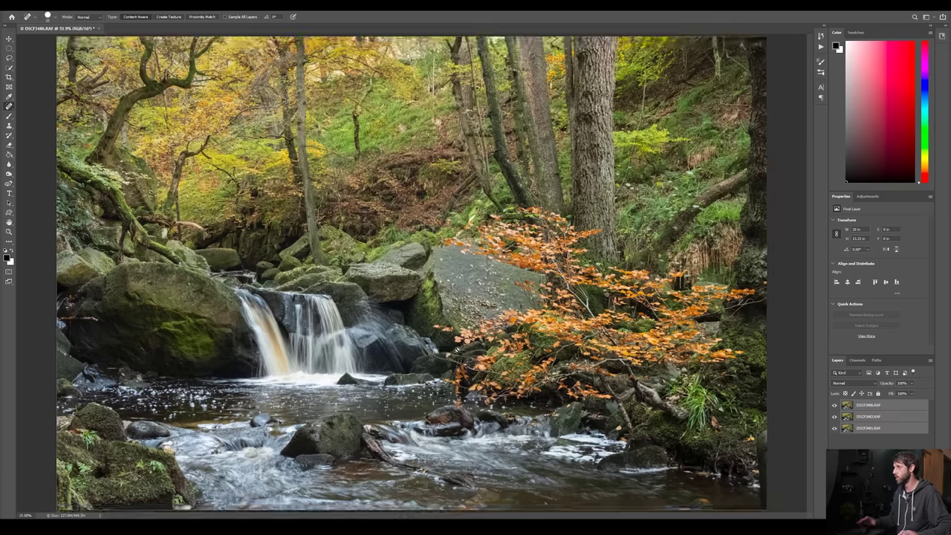
left_click(869, 443)
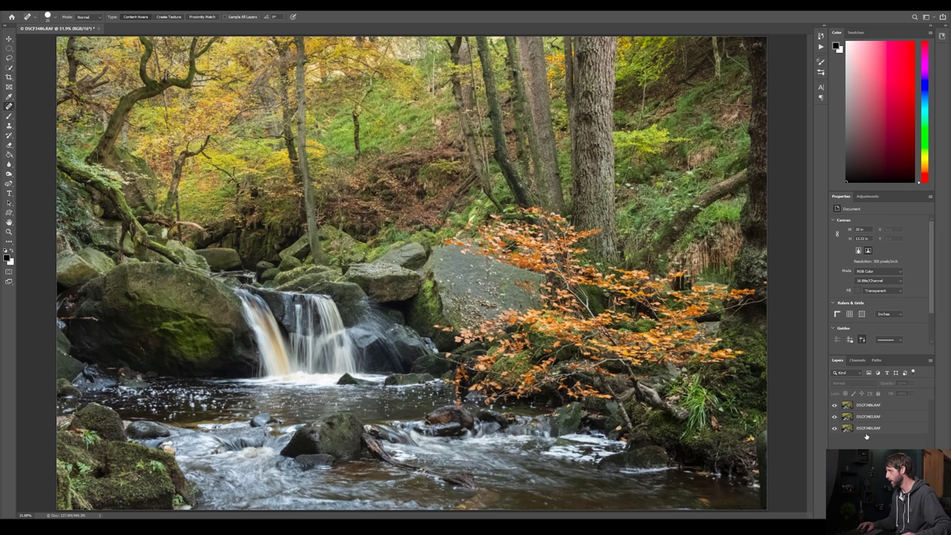
left_click(834, 405)
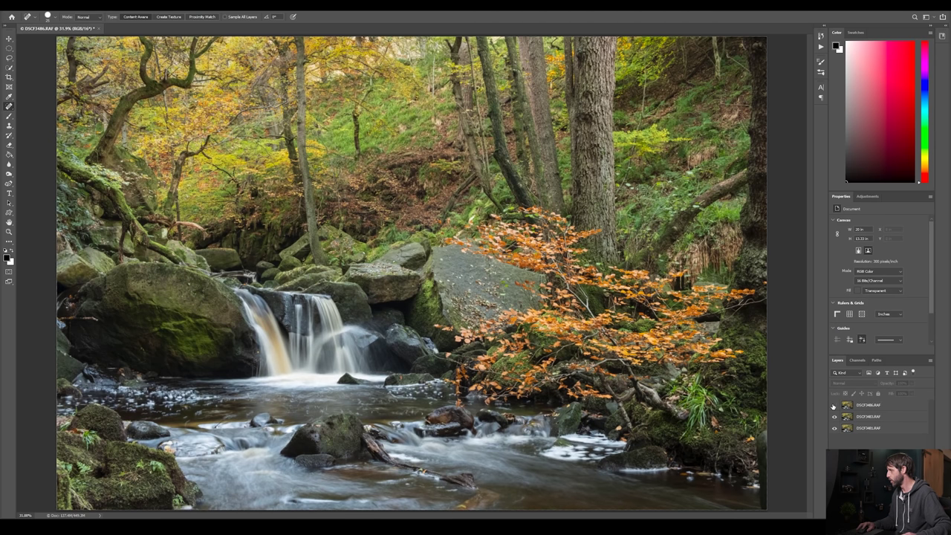
left_click(855, 416)
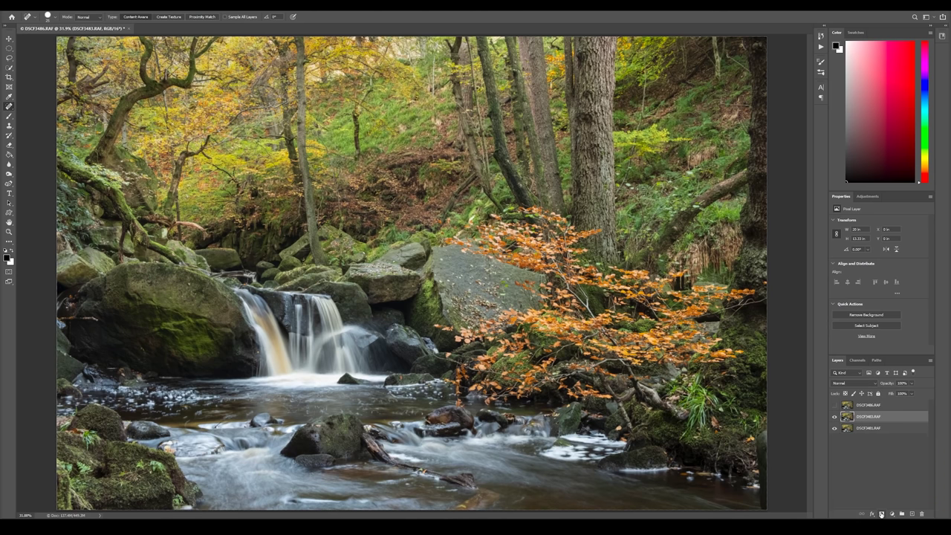
Step: Add a black, hide-all mask to the DSCF3483.RAF layer and zoom out to 25%
left_click(881, 514)
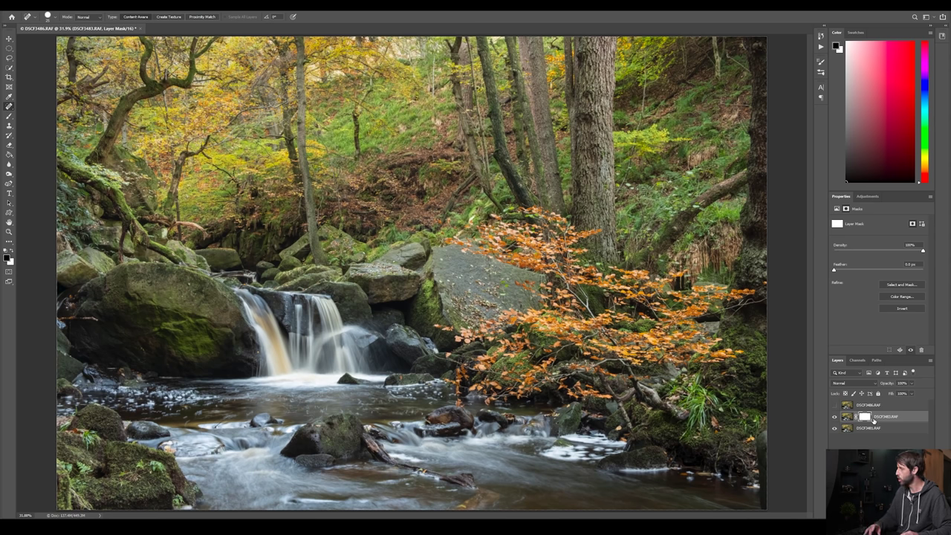
key("ctrl+i")
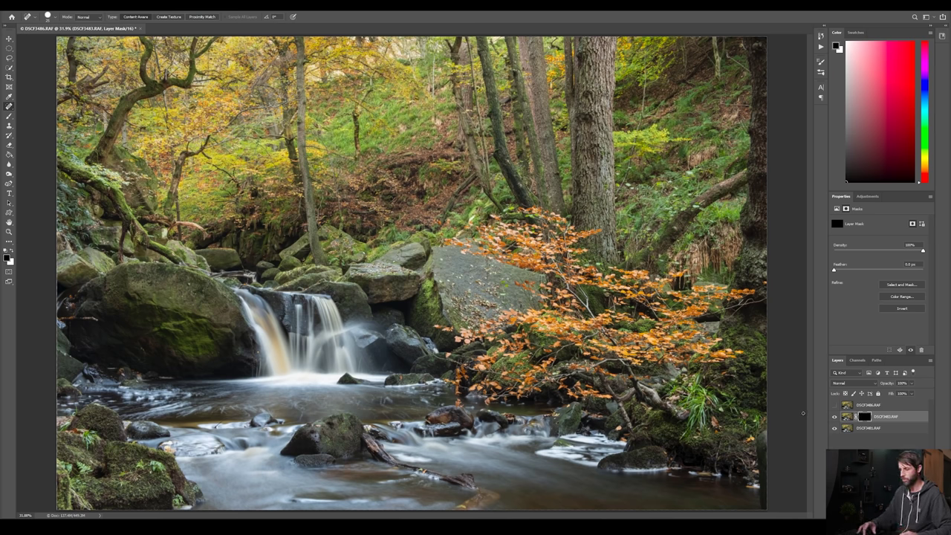
key("ctrl+minus")
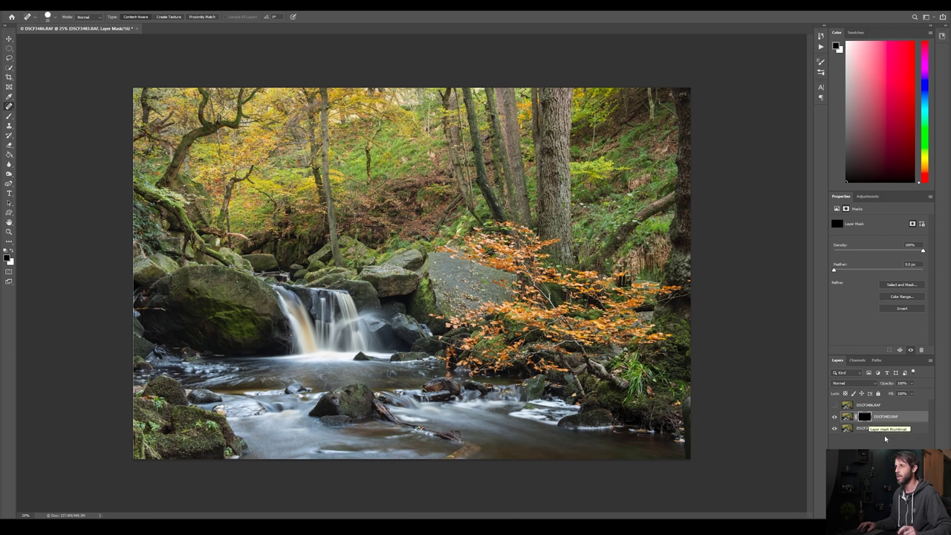
Step: Pick the soft brush with default black/white colours and white as foreground
key("b")
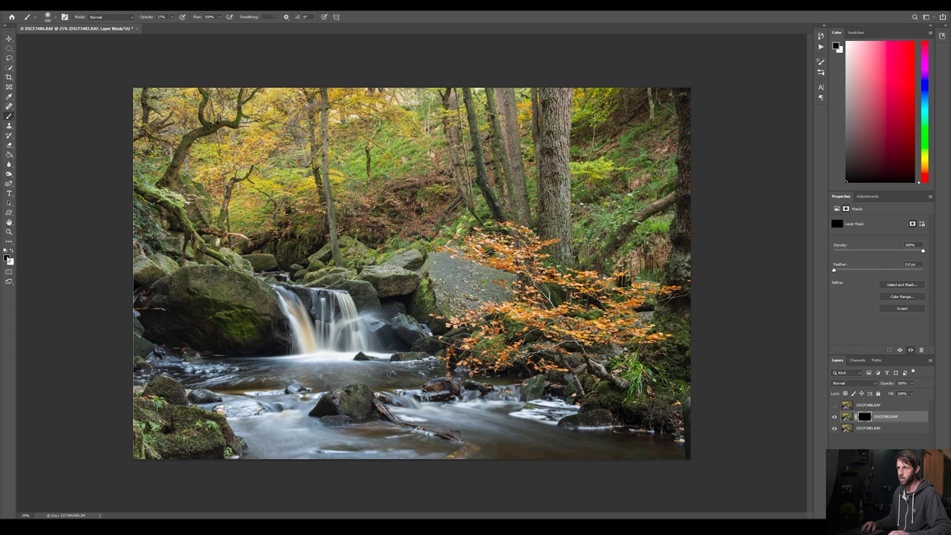
left_click(6, 253)
key("x")
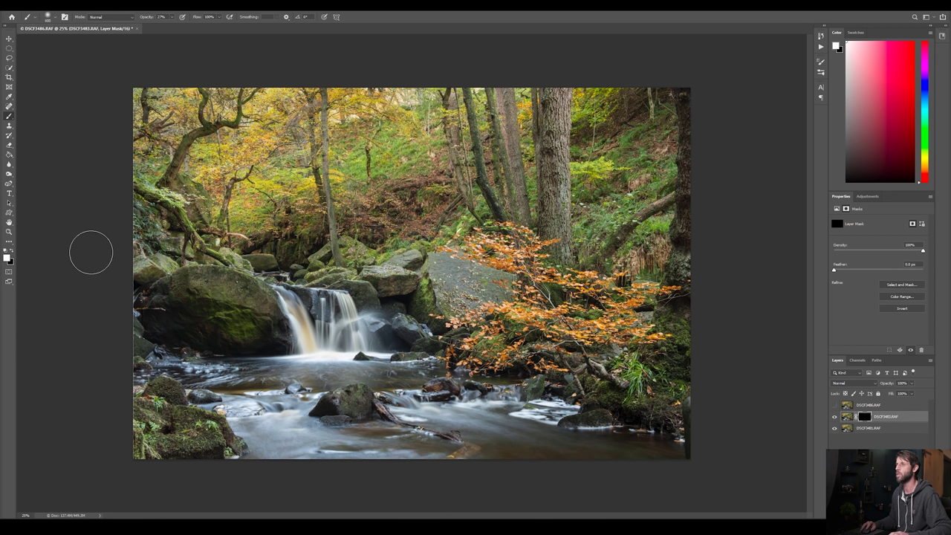
key("x")
key("x")
key("x")
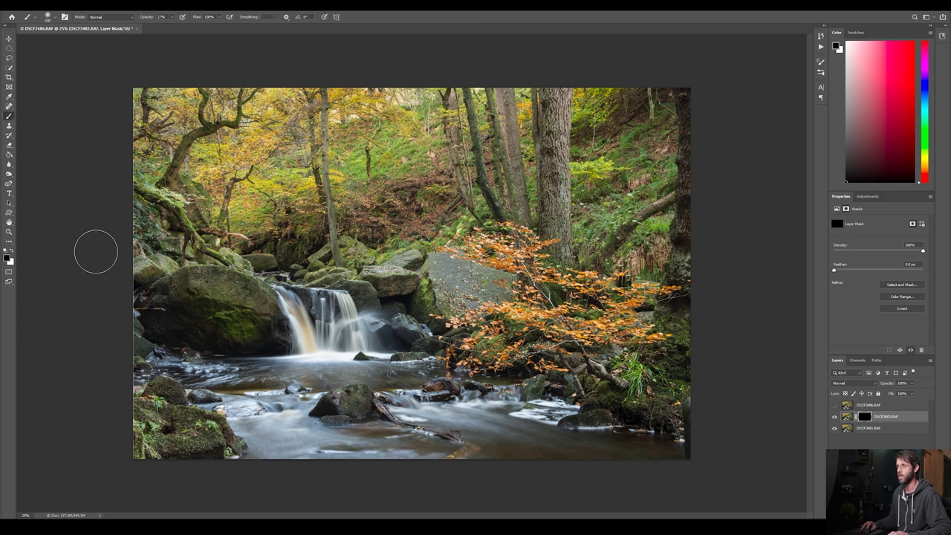
key("x")
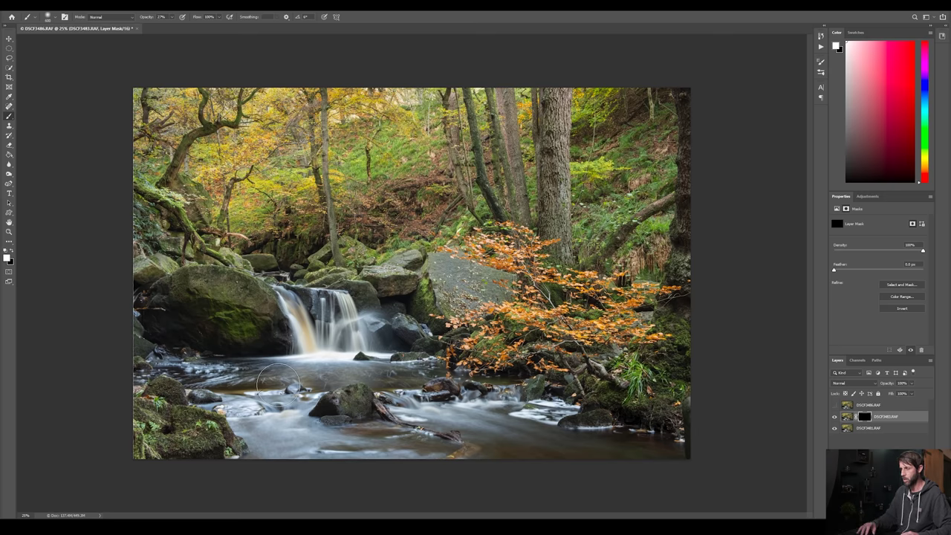
Step: Zoom to 50% on the waterfall and lower brush opacity to about 35%
key("ctrl+plus")
key("ctrl+plus")
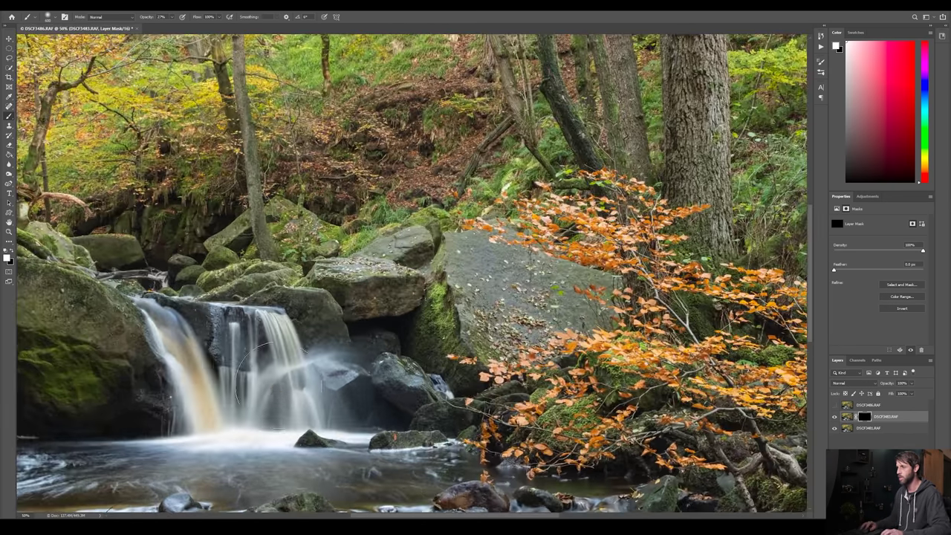
left_click_drag(275, 375, 402, 294)
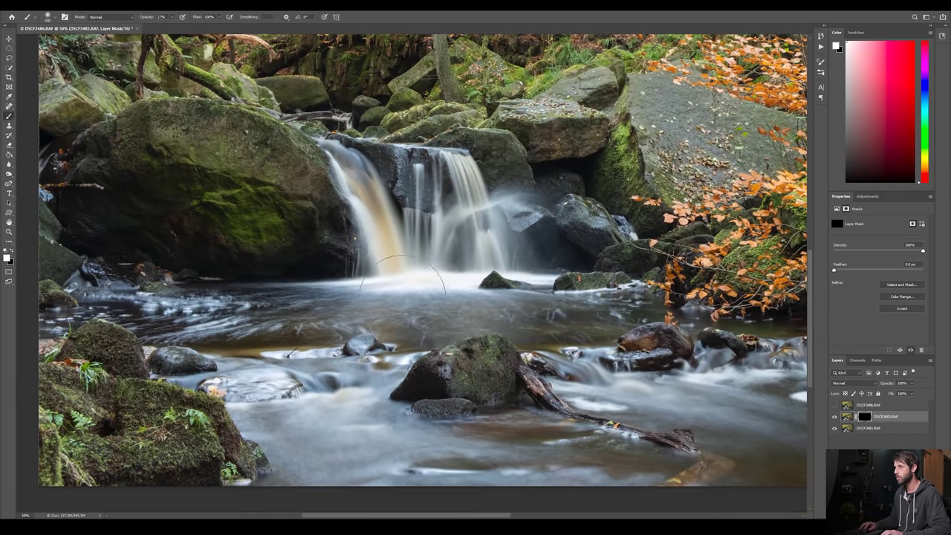
scroll(334, 367, "down", 1)
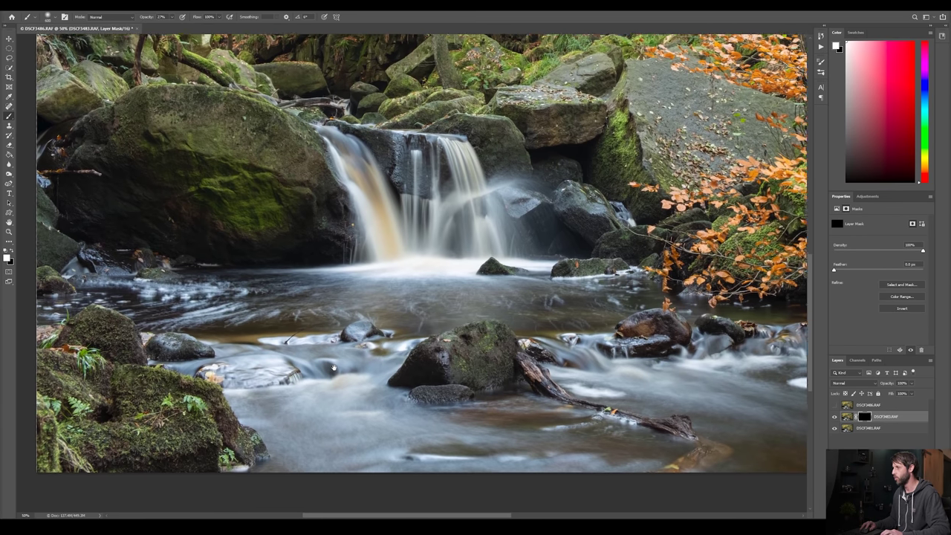
scroll(334, 367, "down", 1)
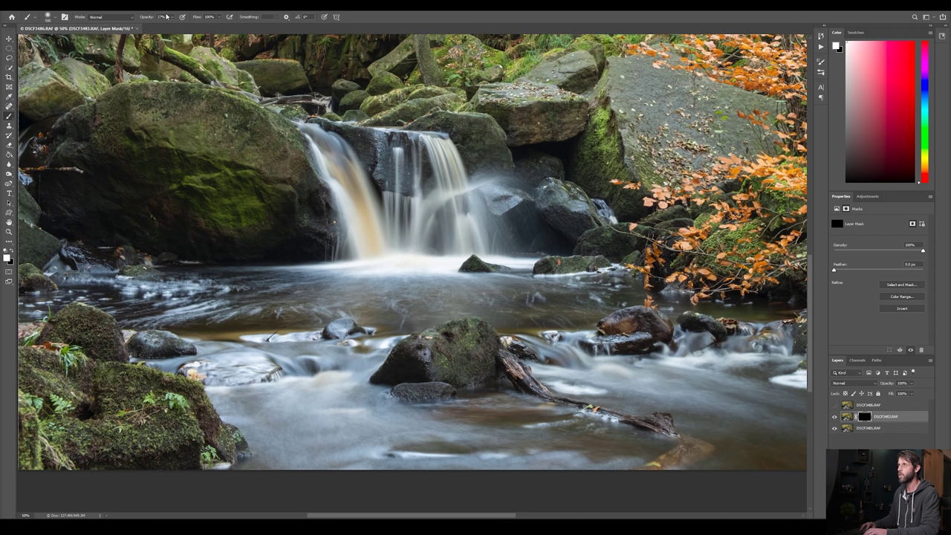
left_click_drag(171, 16, 174, 27)
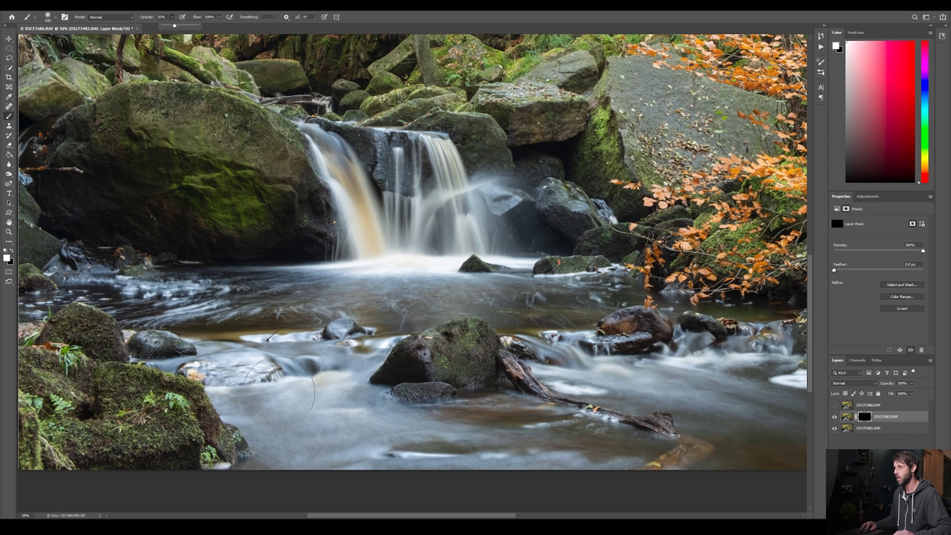
Step: Paint silky water into the DSCF3483.RAF mask beside the left rocks, then zoom out
left_click(297, 399)
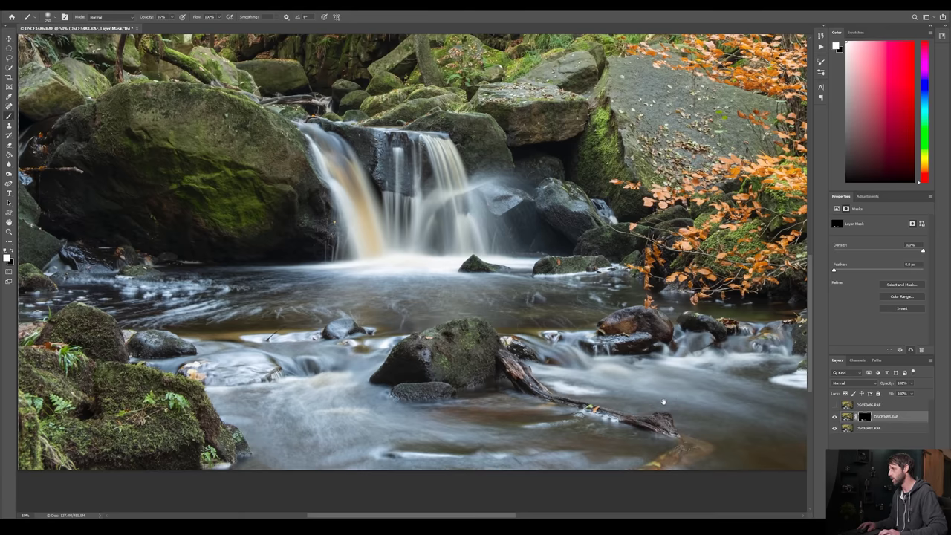
left_click_drag(662, 401, 520, 372)
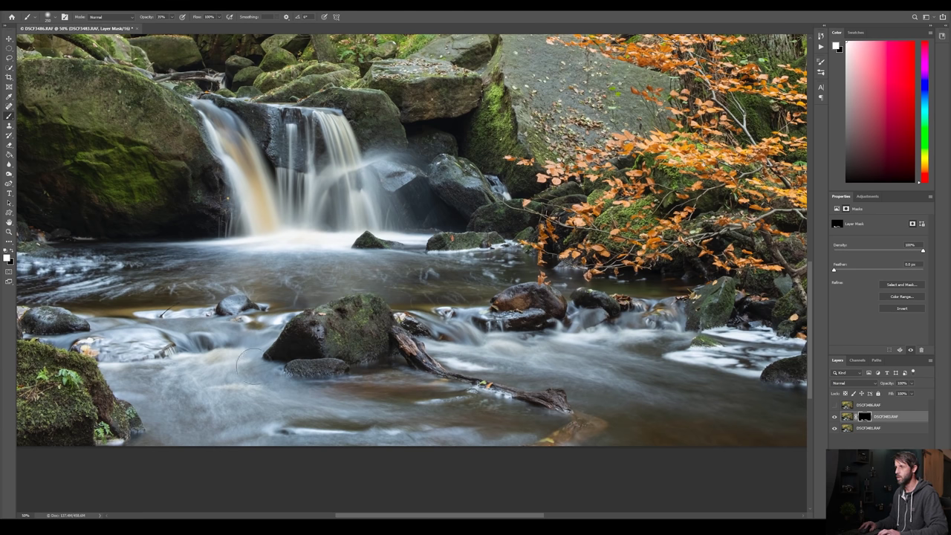
left_click_drag(187, 321, 363, 379)
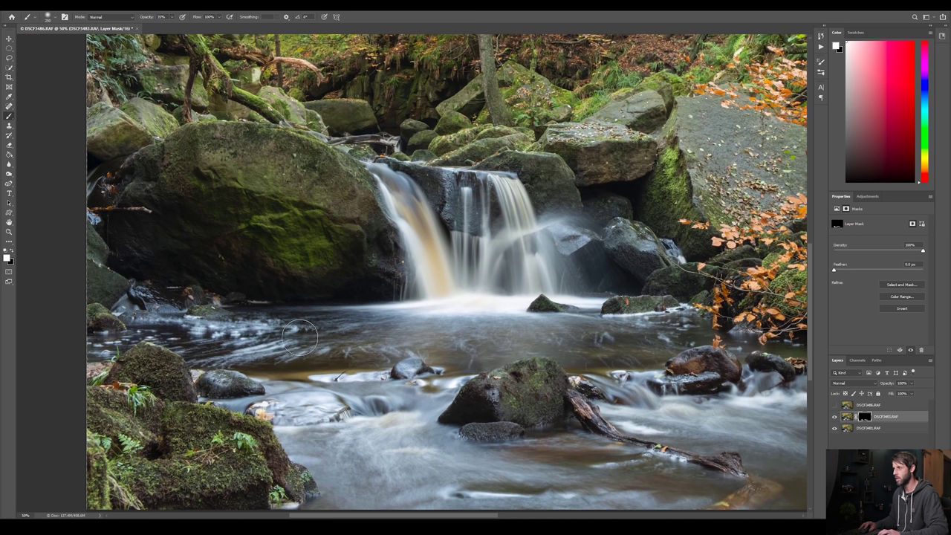
mouse_move(246, 334)
left_mouse_down()
mouse_move(271, 337)
mouse_move(222, 338)
mouse_move(289, 341)
mouse_move(220, 349)
mouse_move(240, 352)
mouse_move(264, 332)
mouse_move(186, 333)
mouse_move(259, 337)
left_mouse_up()
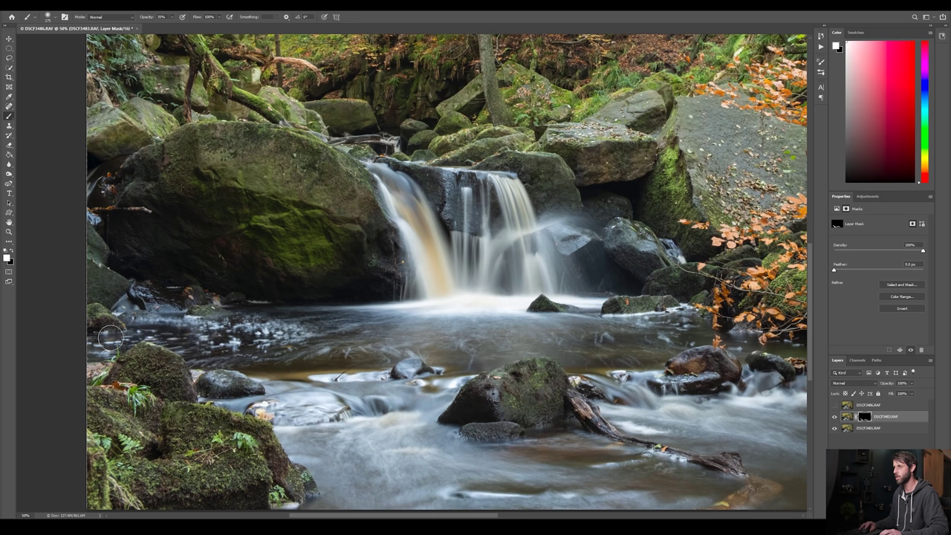
left_click_drag(398, 341, 321, 373)
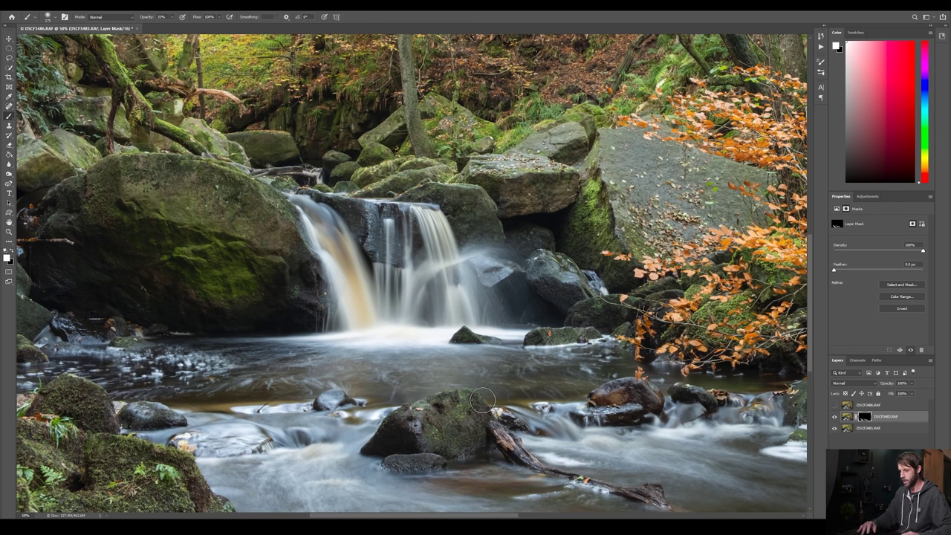
key("ctrl+minus")
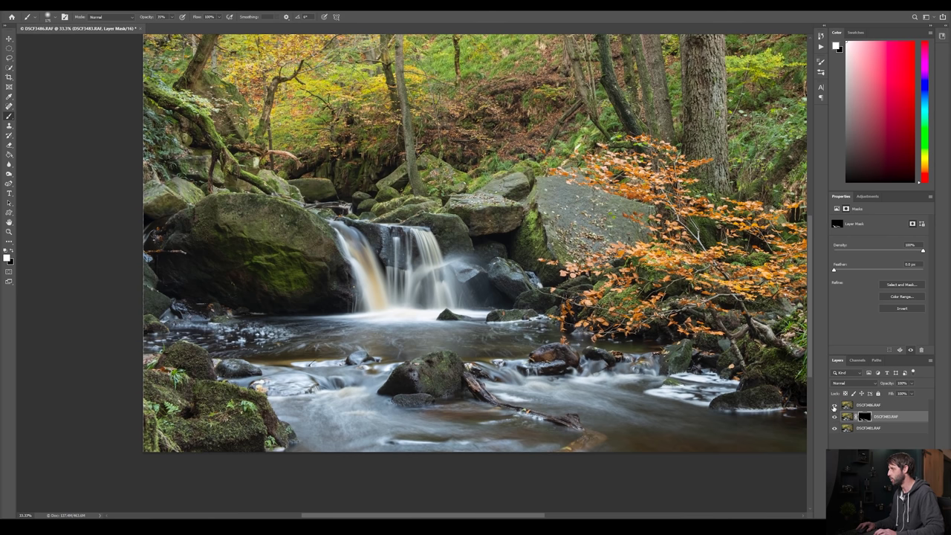
Step: Show and select the top DSCF3486.RAF layer, then add a mask inverted to black
left_click(833, 406)
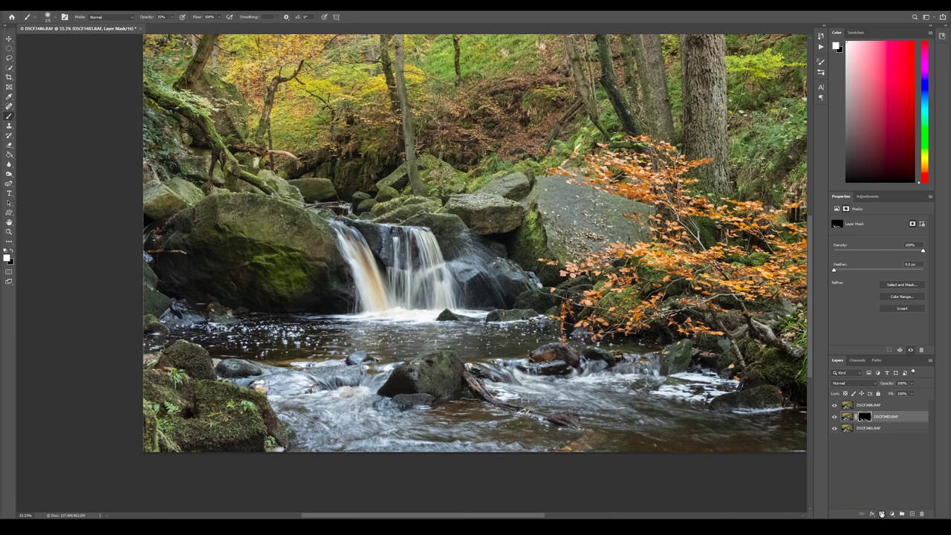
left_click(875, 405)
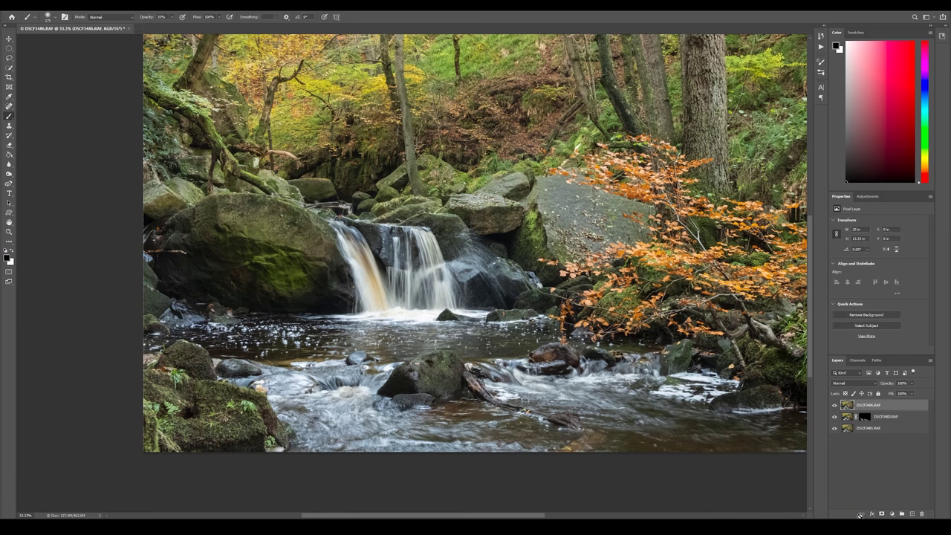
left_click(881, 513)
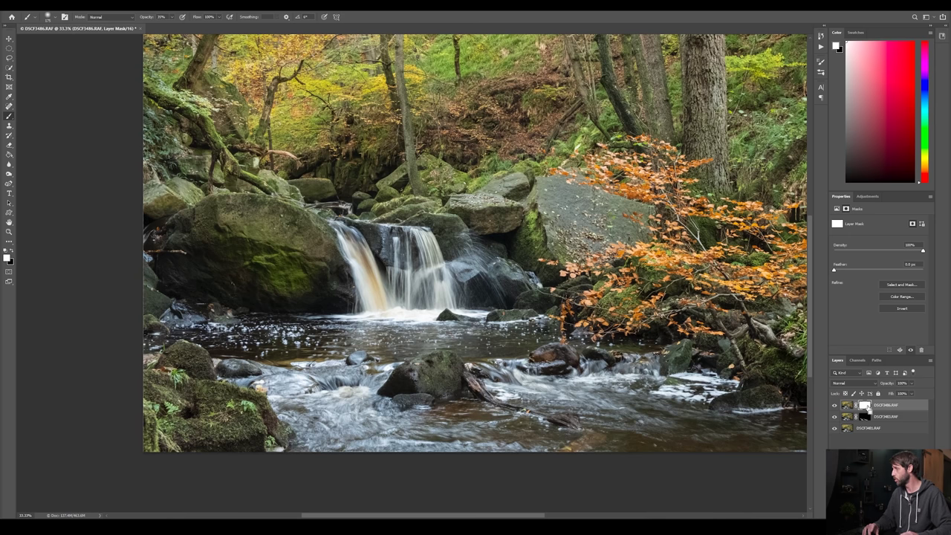
key("ctrl+i")
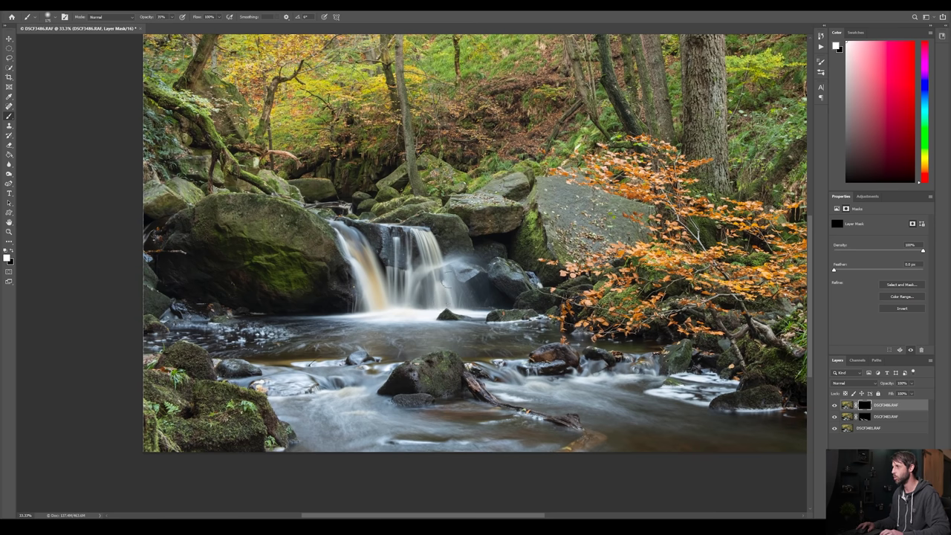
Step: Paint top-exposure areas back in at 50% zoom, then merge all layers into one
scroll(459, 274, "up", 2)
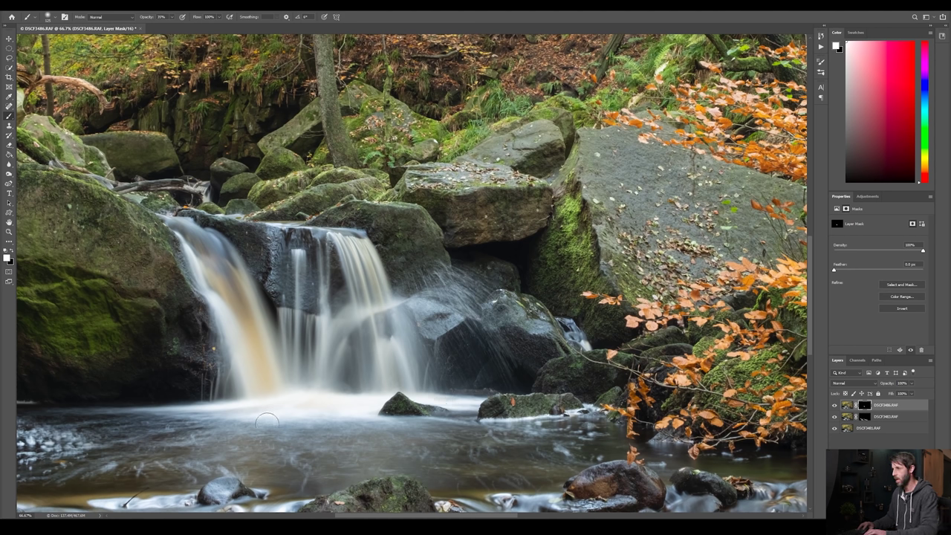
scroll(307, 416, "right", 2)
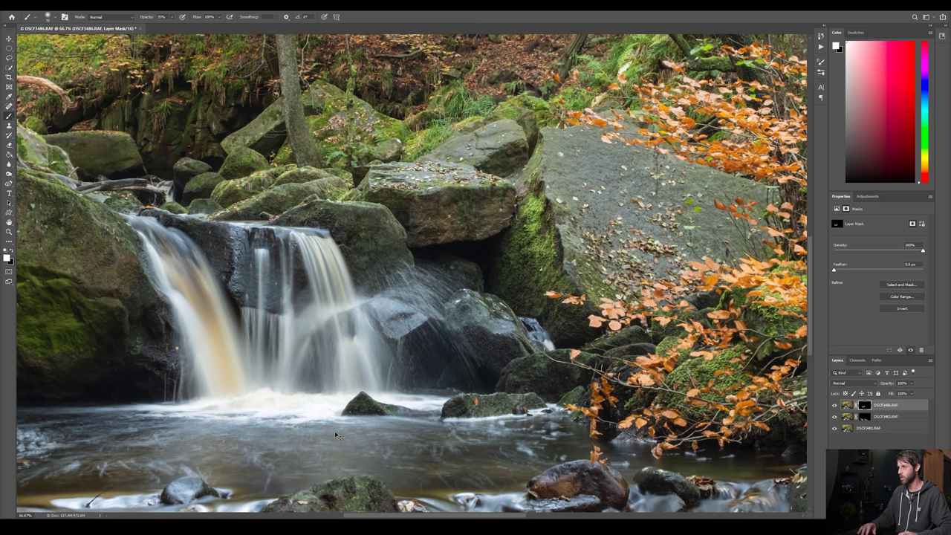
key("ctrl+minus")
key("ctrl+minus")
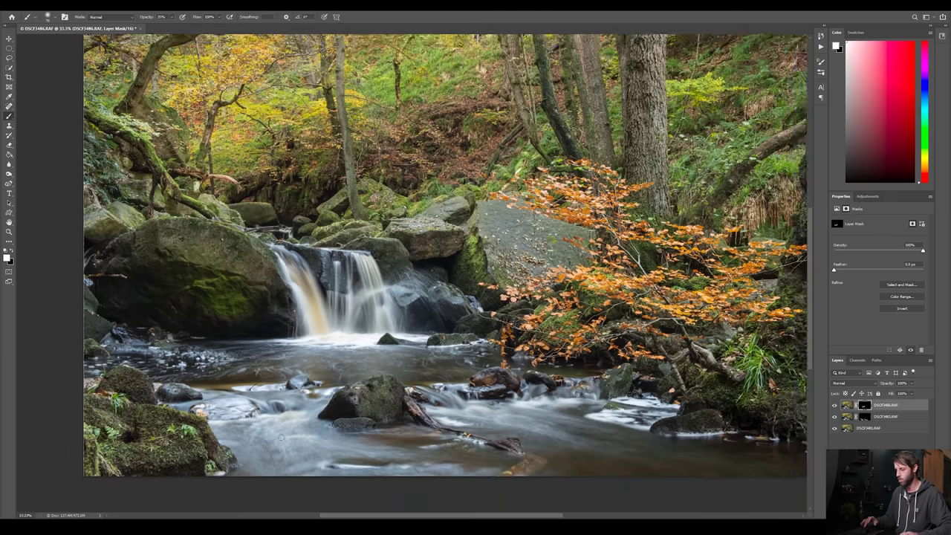
key("ctrl+plus")
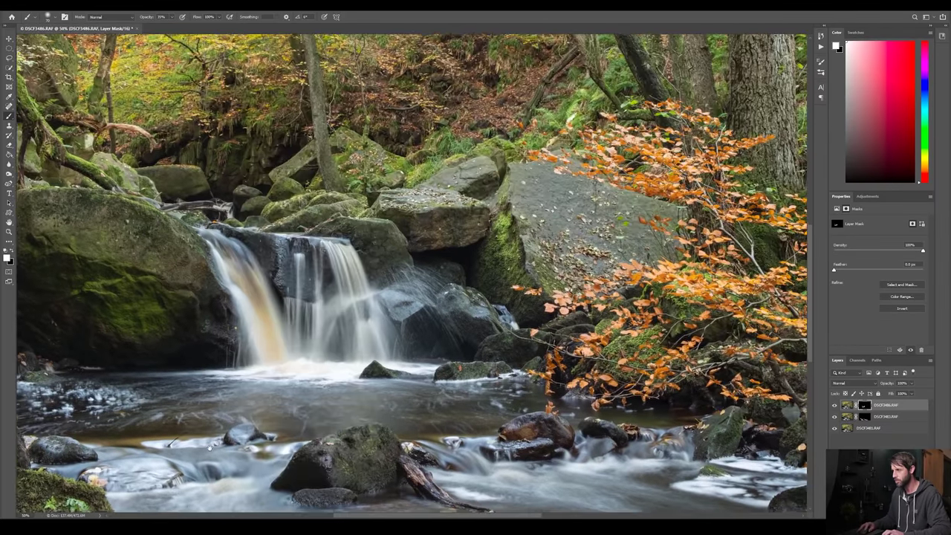
scroll(227, 352, "down", 3)
scroll(227, 352, "down", 1)
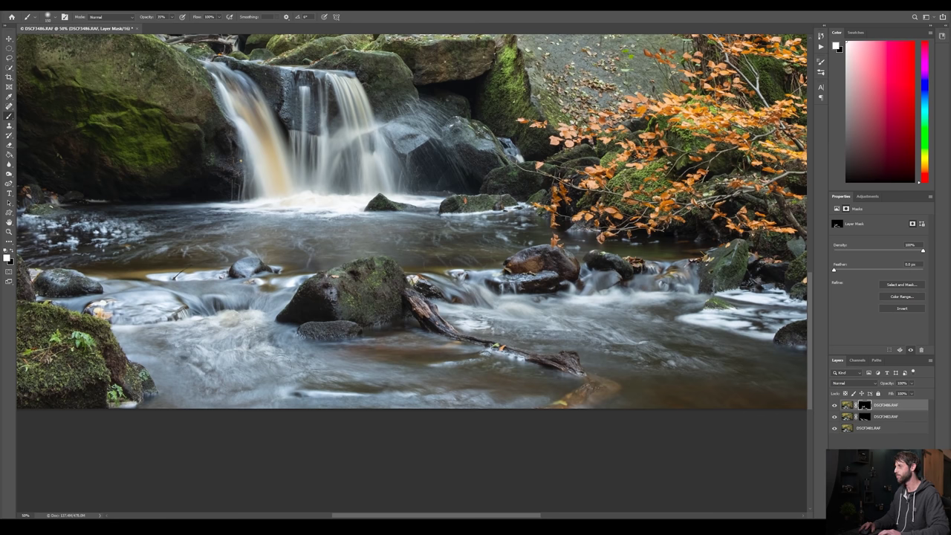
key("ctrl+minus")
key("ctrl+minus")
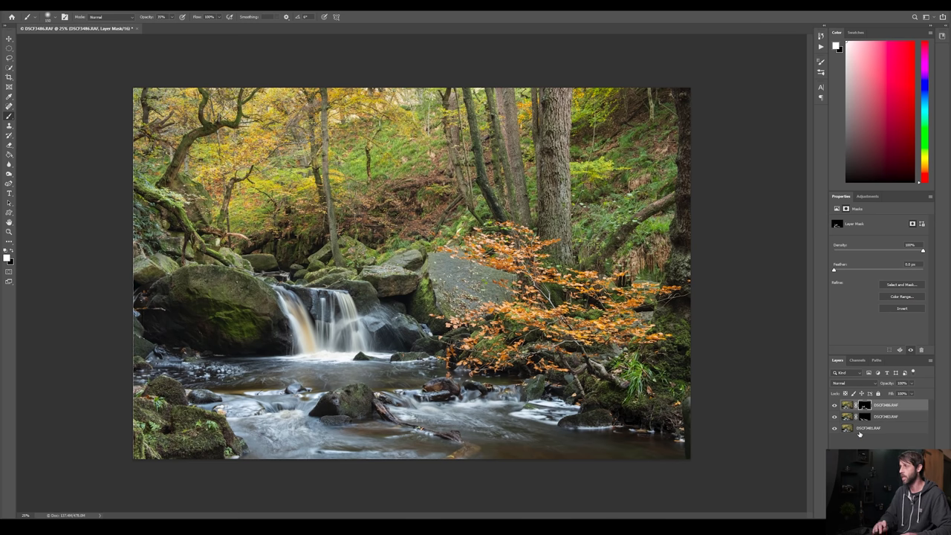
key("ctrl+shift+e")
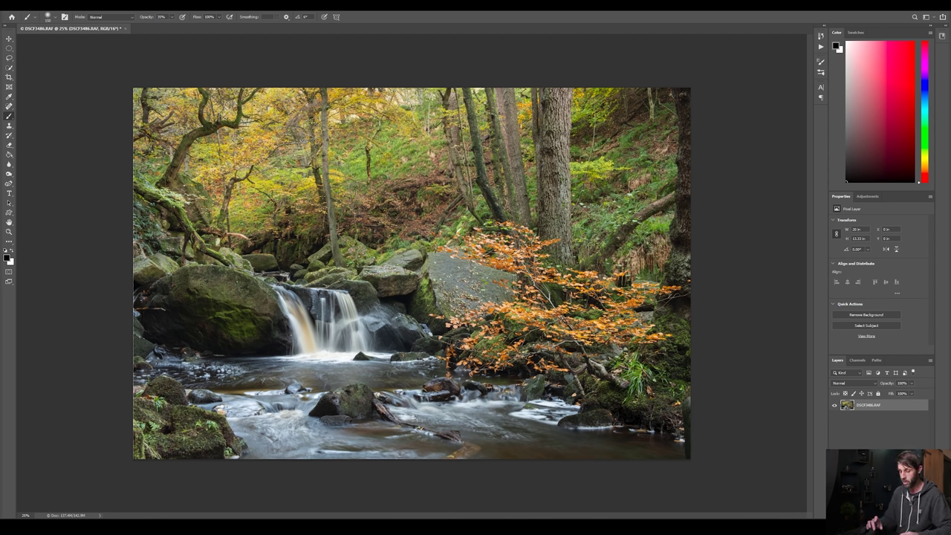
Step: Duplicate the merged layer and apply Unsharp Mask with Amount 131
key("ctrl+j")
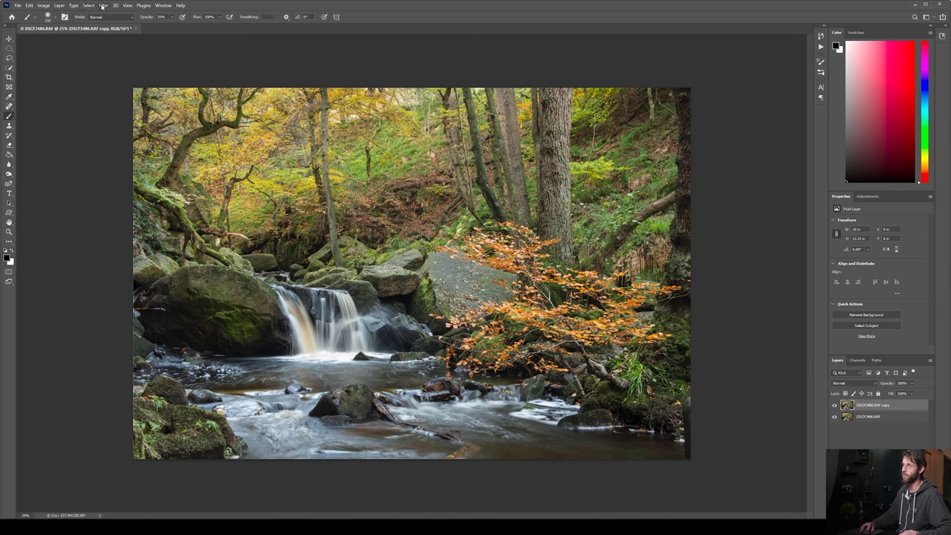
left_click(103, 5)
mouse_move(128, 143)
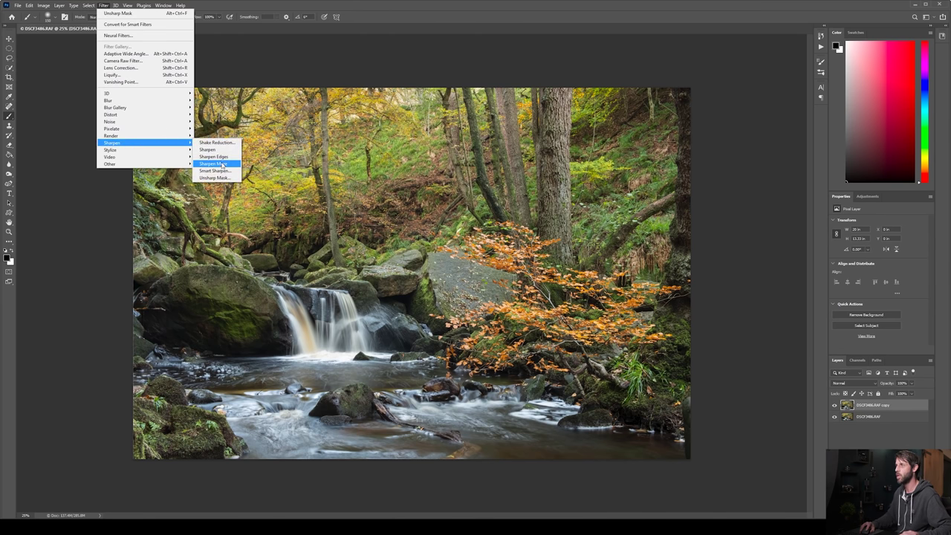
left_click(212, 179)
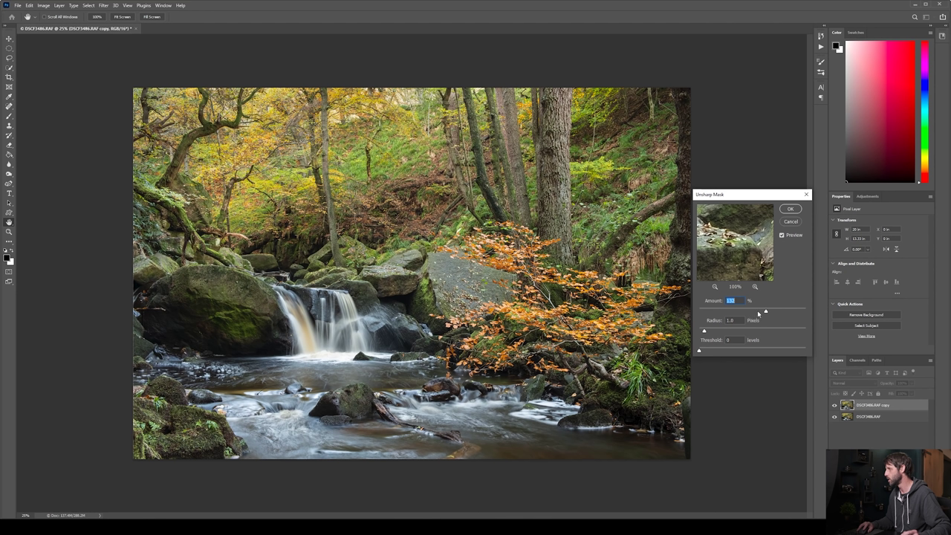
left_click_drag(766, 312, 761, 314)
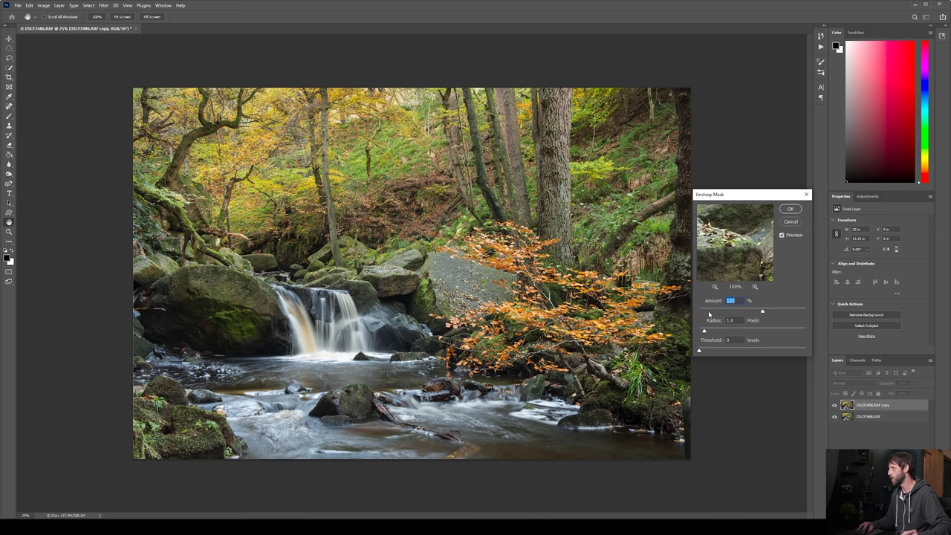
left_click(789, 210)
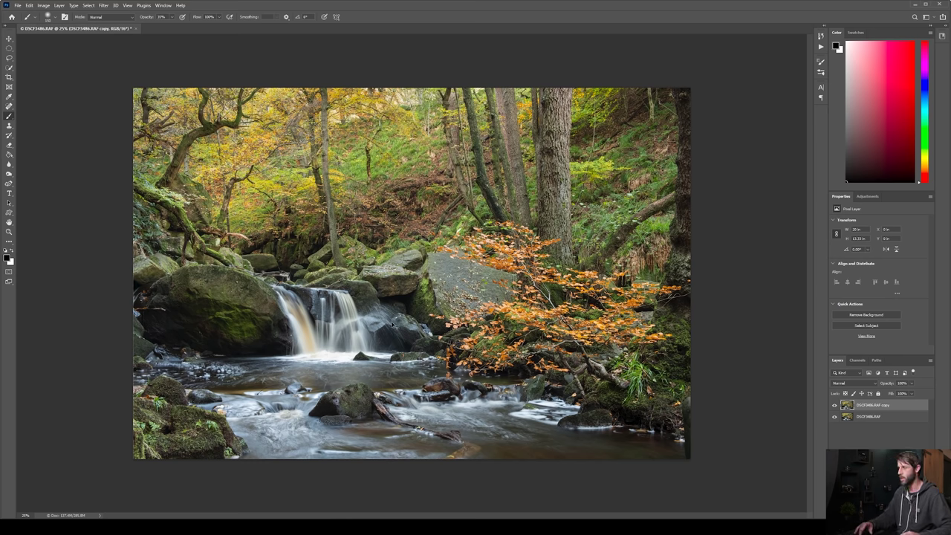
Step: Zoom in and inspect the sharpening on the waterfall pool, rocks and left side
key("ctrl+plus")
key("ctrl+plus")
key("ctrl+plus")
key("ctrl+plus")
key("ctrl+plus")
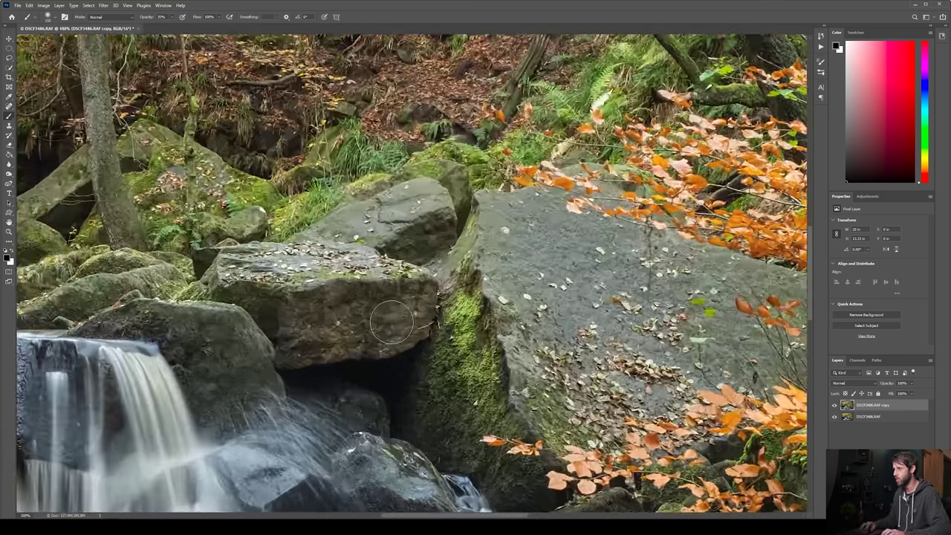
left_click_drag(391, 321, 421, 153)
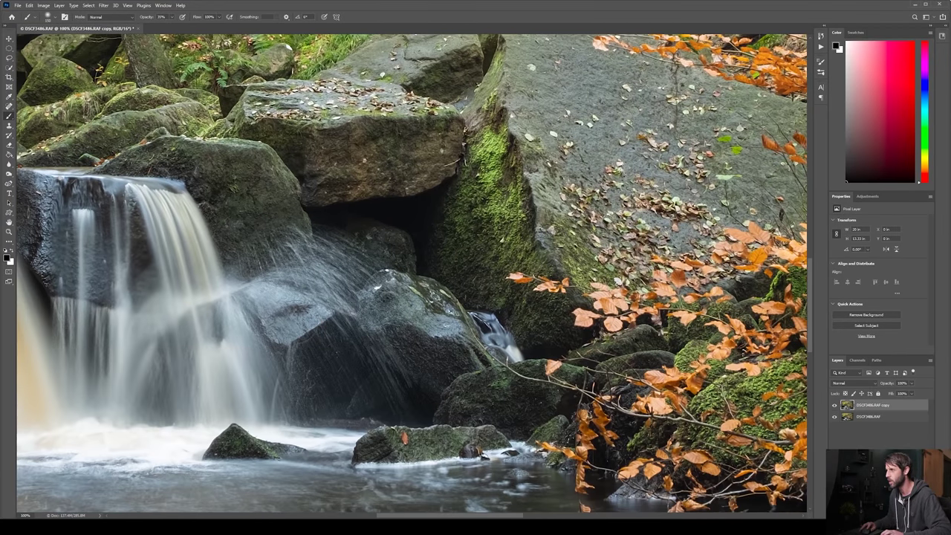
left_click_drag(254, 318, 384, 293)
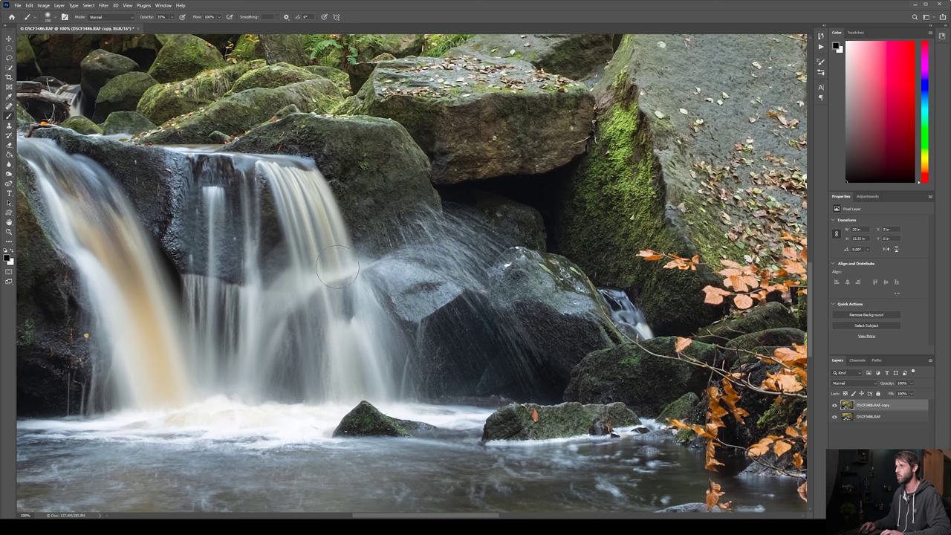
left_click_drag(210, 288, 367, 354)
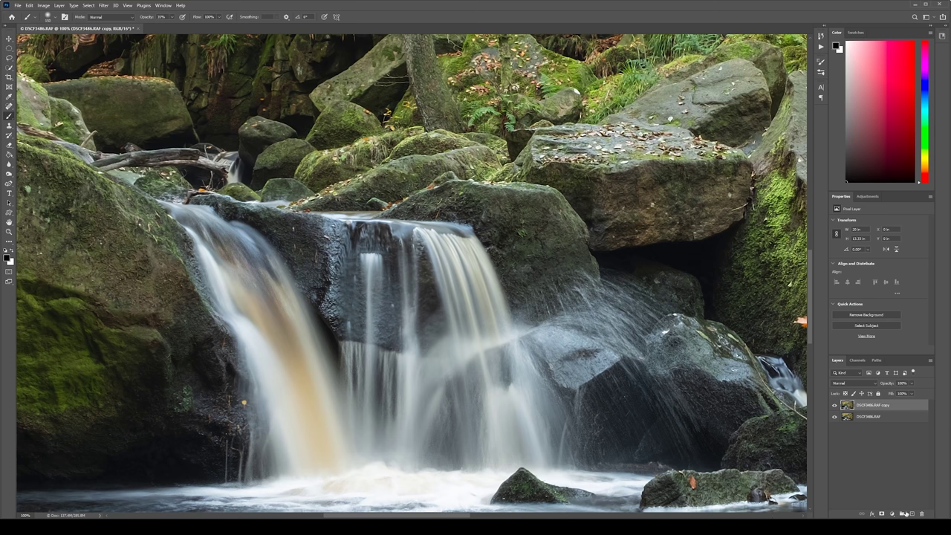
Step: Mask the sharpened layer and paint black with a larger brush, undoing the strokes
left_click(881, 513)
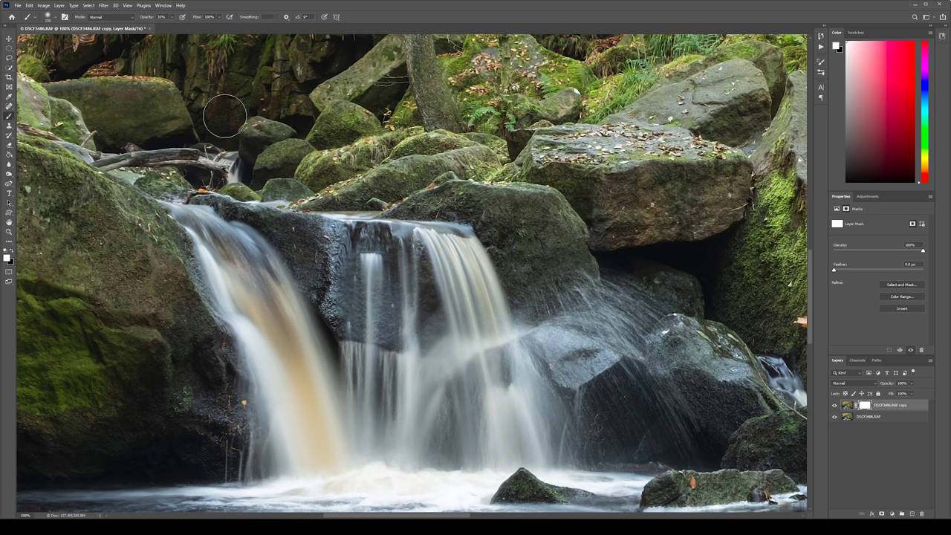
key("x")
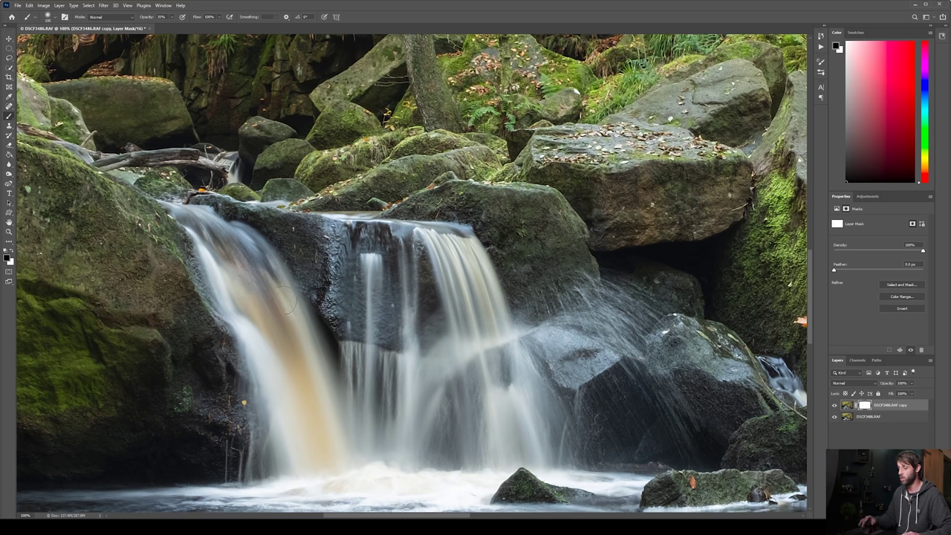
scroll(286, 302, "down", 4)
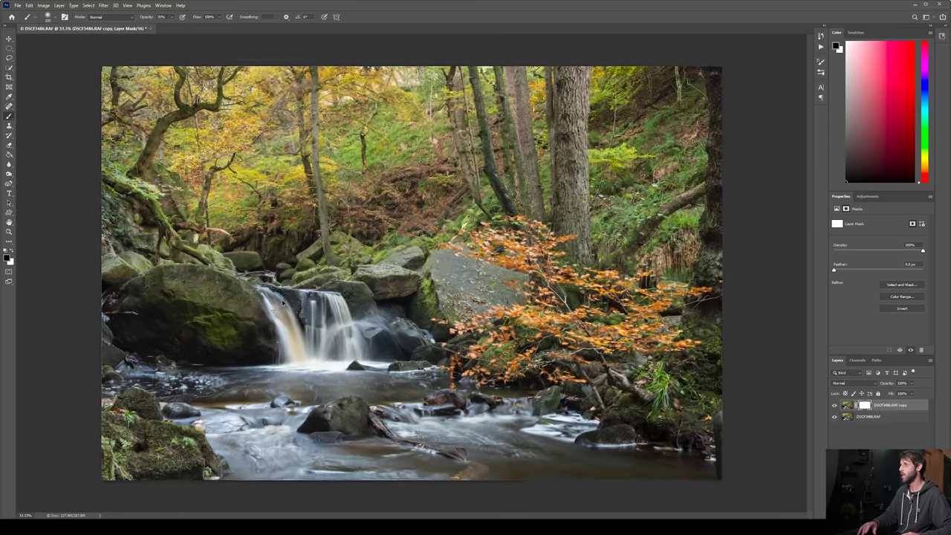
scroll(283, 302, "down", 1)
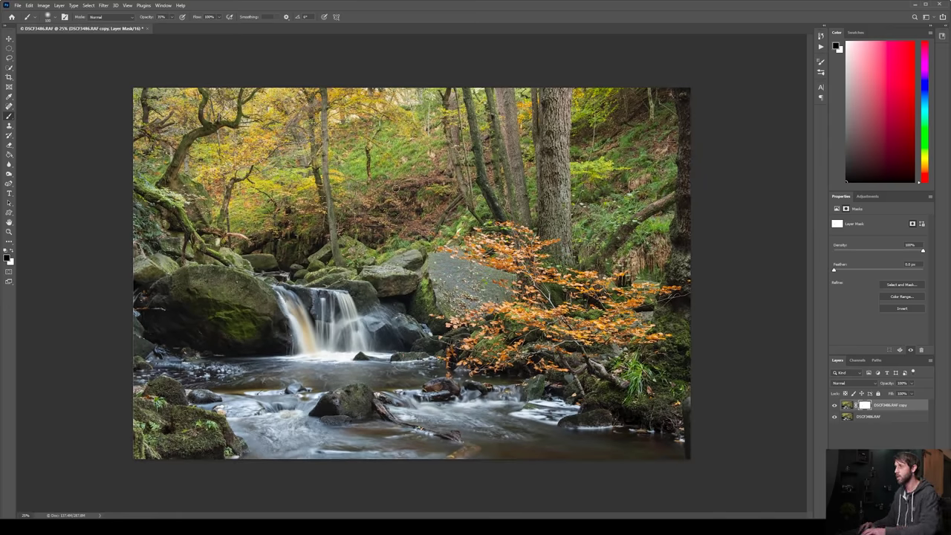
key("bracketright")
key("bracketright")
key("bracketright")
key("bracketright")
key("bracketright")
key("bracketright")
key("bracketright")
key("bracketright")
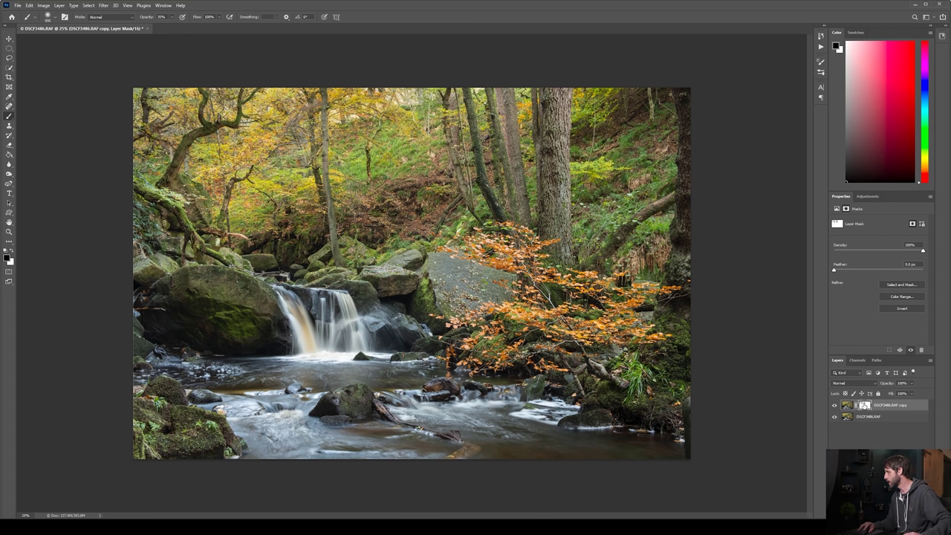
key("ctrl+z")
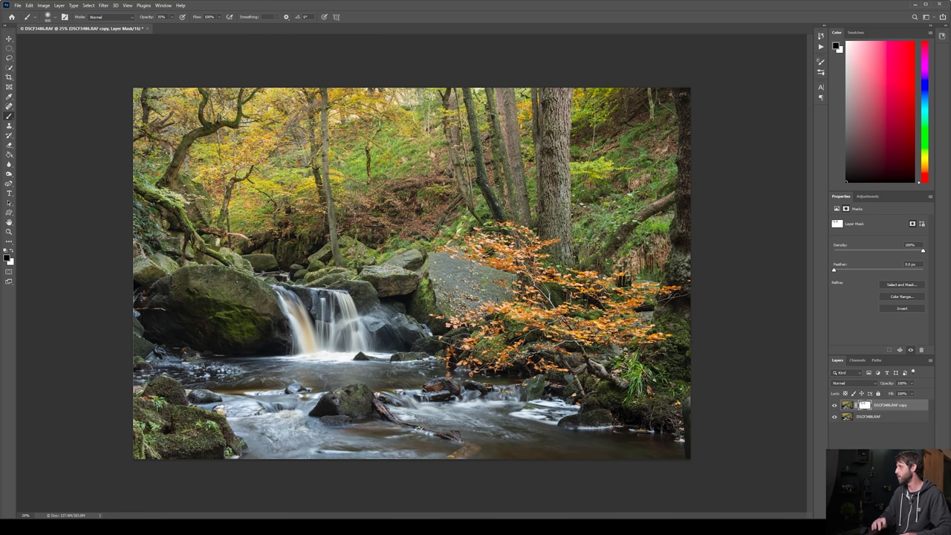
Step: Merge the masked copy, save back to Lightroom, and select DSCF3481-Edit.tif
key("ctrl+e")
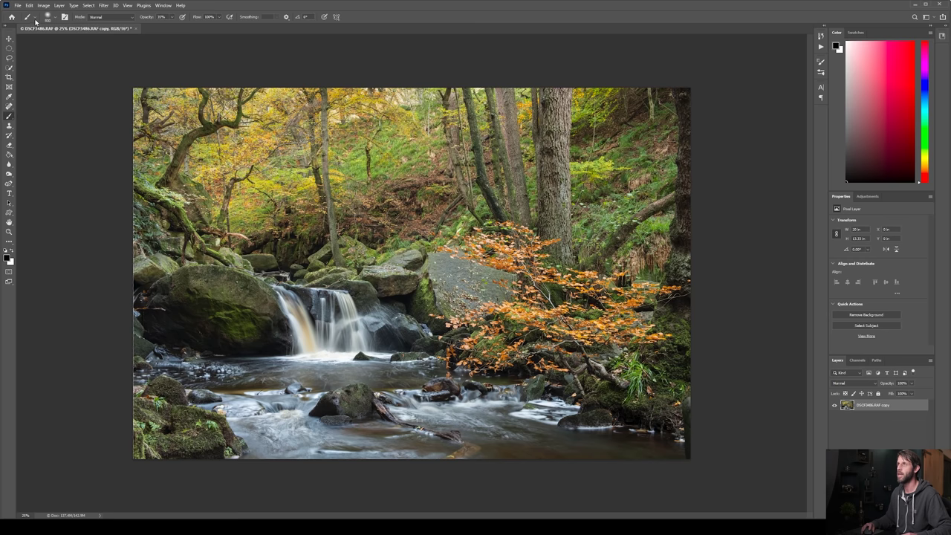
left_click(17, 6)
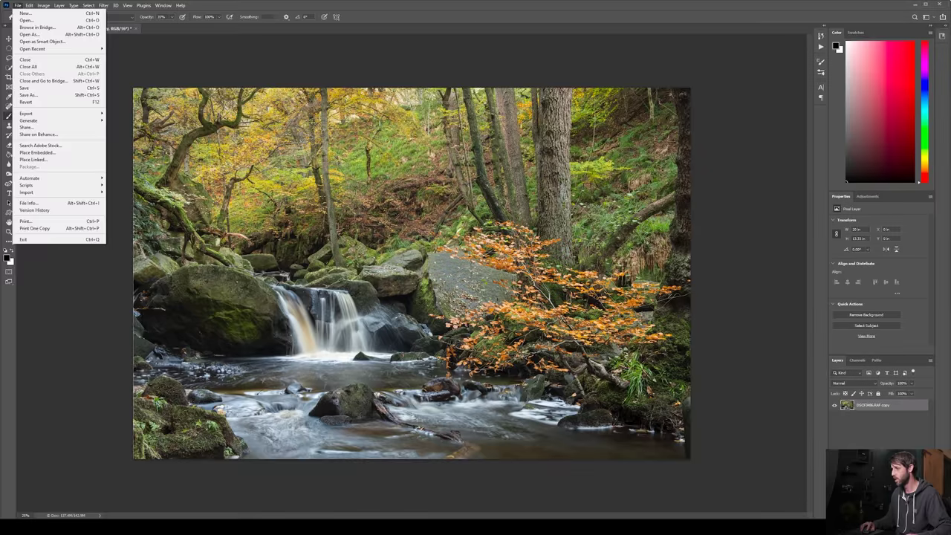
key("Escape")
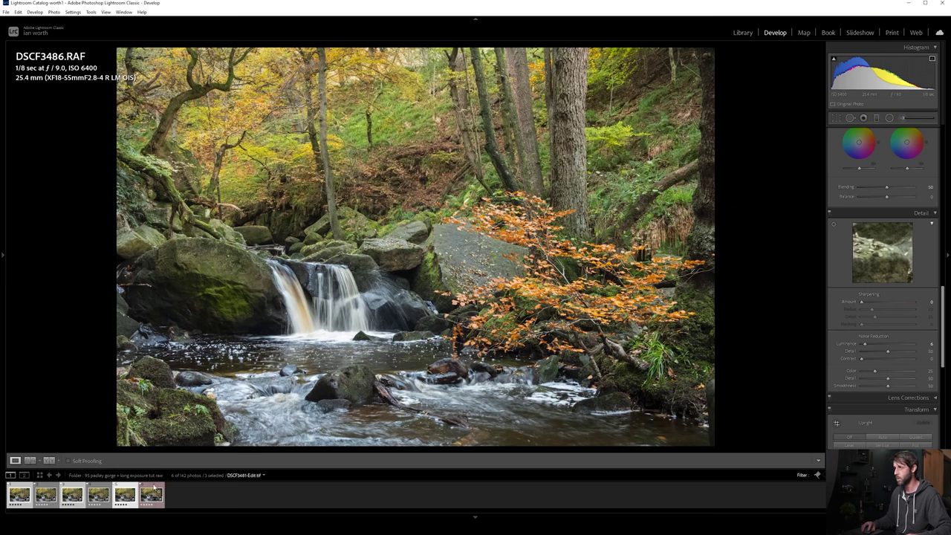
left_click(153, 490)
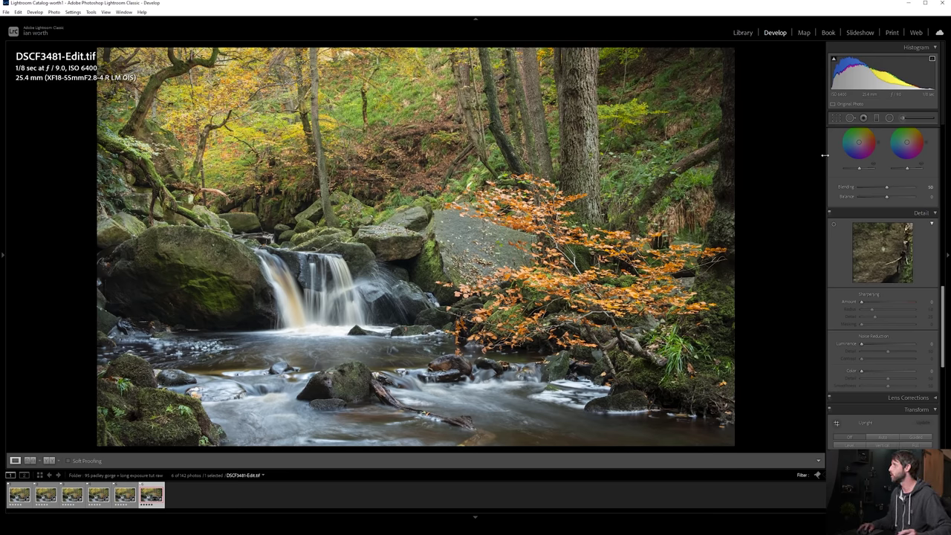
Step: Crop a strip off the top of DSCF3481-Edit.tif using Crop & Straighten
left_click(835, 118)
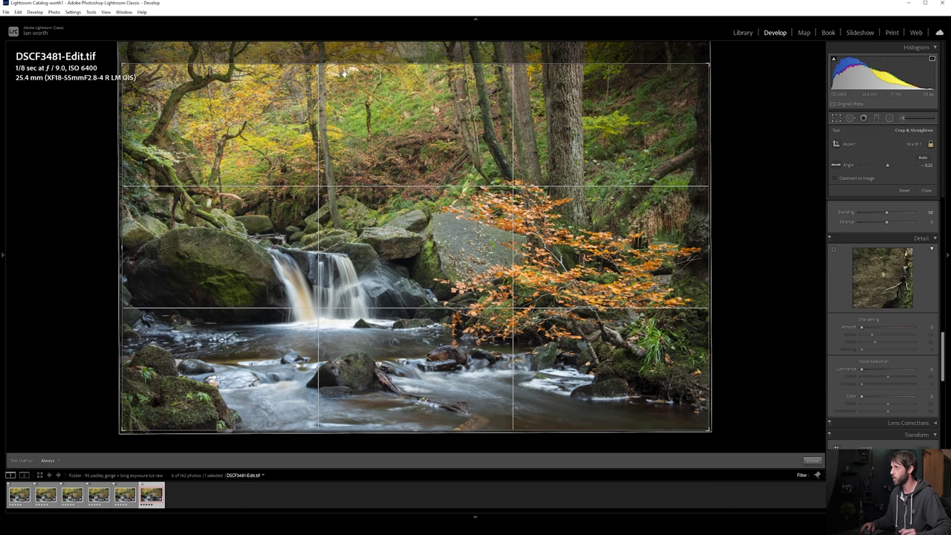
left_click_drag(404, 51, 494, 43)
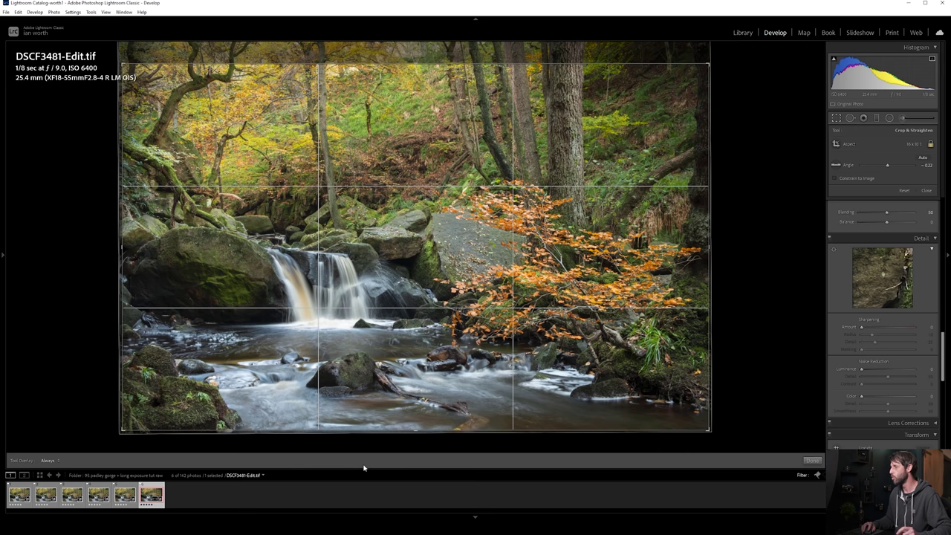
left_click(812, 462)
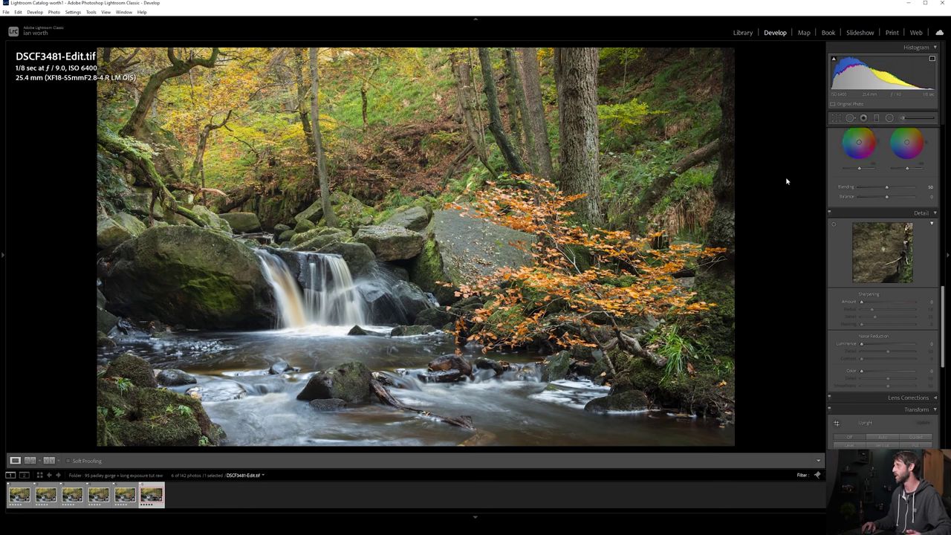
Step: Darken the top-right corner with a graduated filter at -0.83 exposure, then preview full screen
left_click(864, 119)
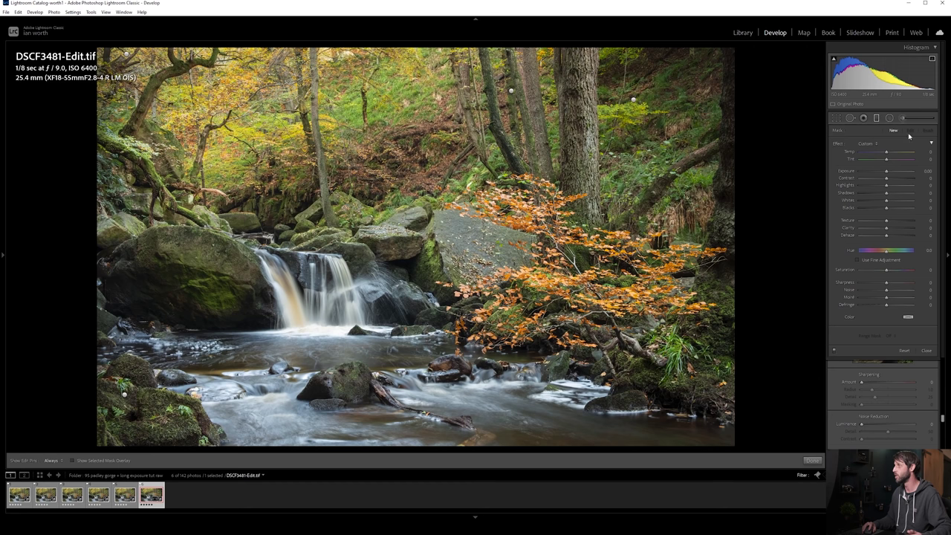
left_click_drag(633, 101, 604, 130)
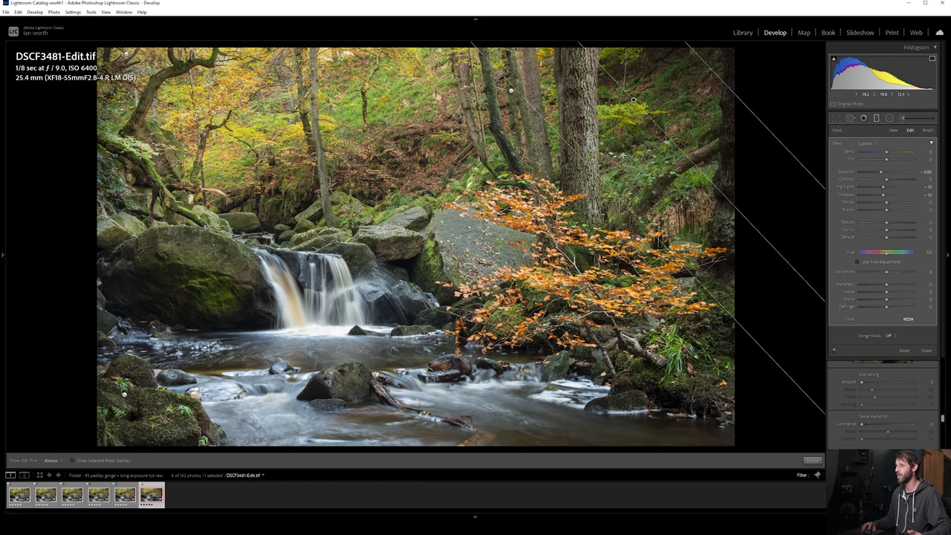
left_click(812, 459)
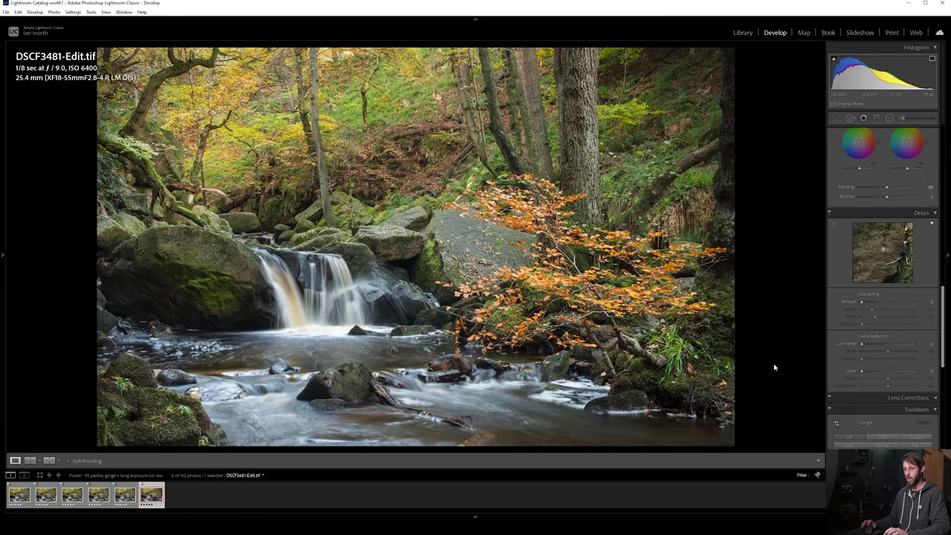
key("f")
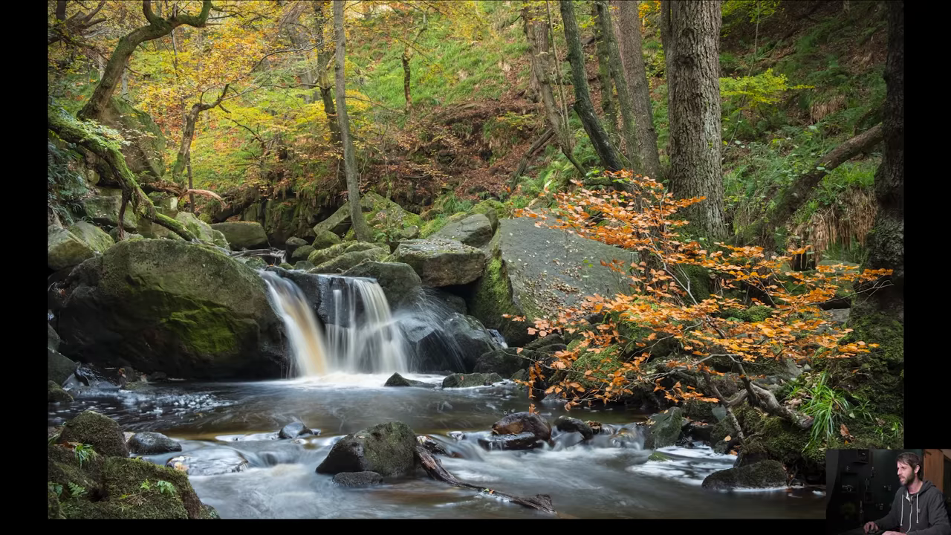
key("f")
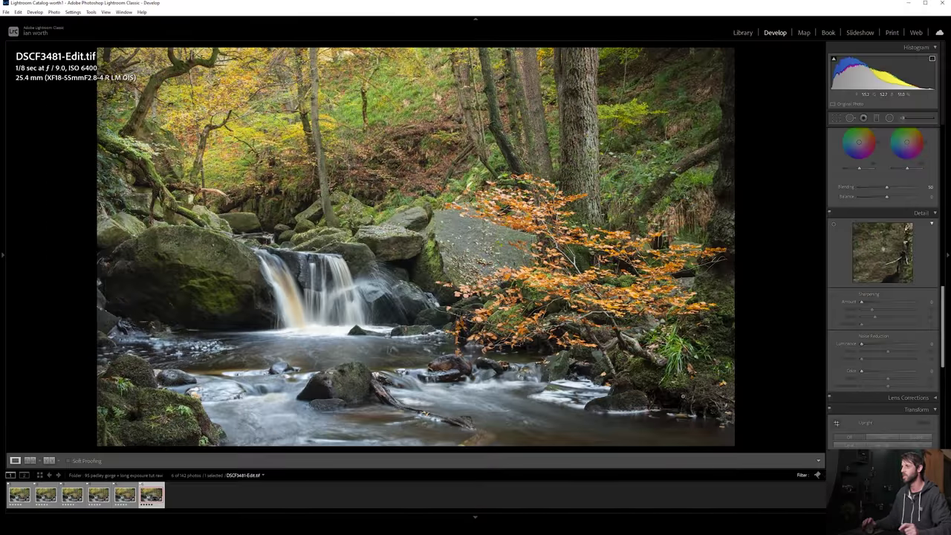